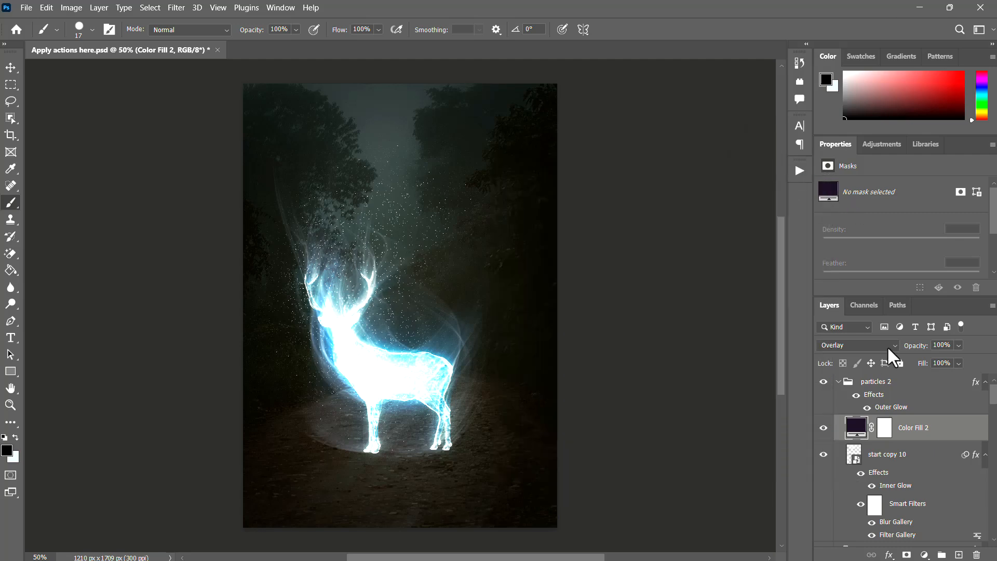
- Collapse the particles 2 and particles groups and review the effect layers stacked beneath them
click(885, 384)
click(838, 381)
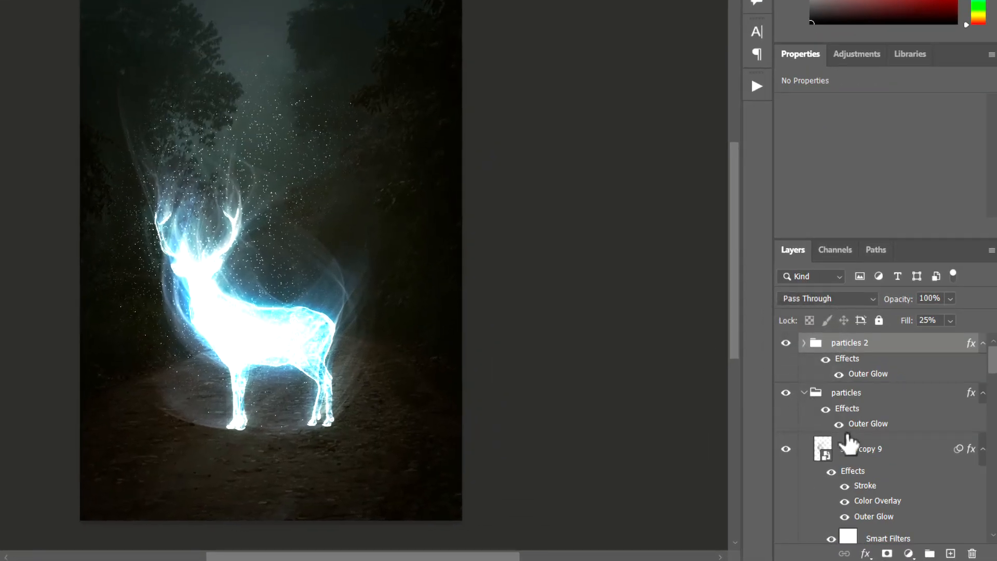
scroll(847, 441, down, 6)
scroll(848, 442, down, 8)
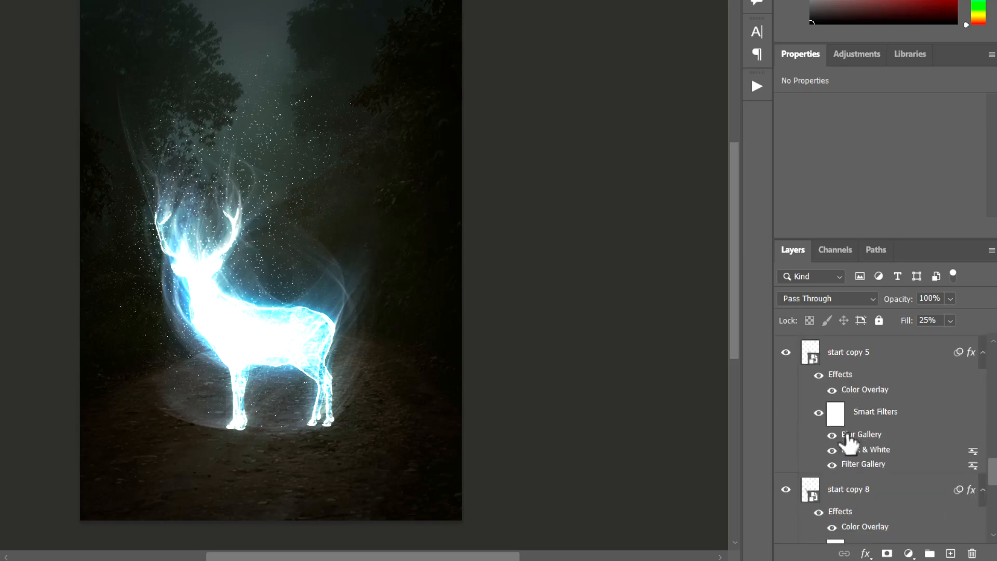
scroll(810, 434, up, 14)
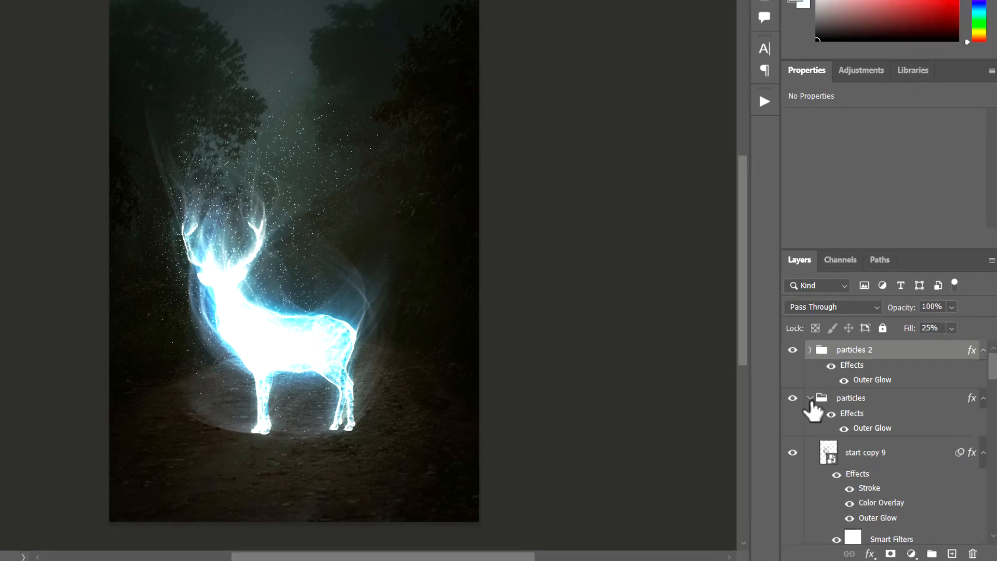
click(812, 399)
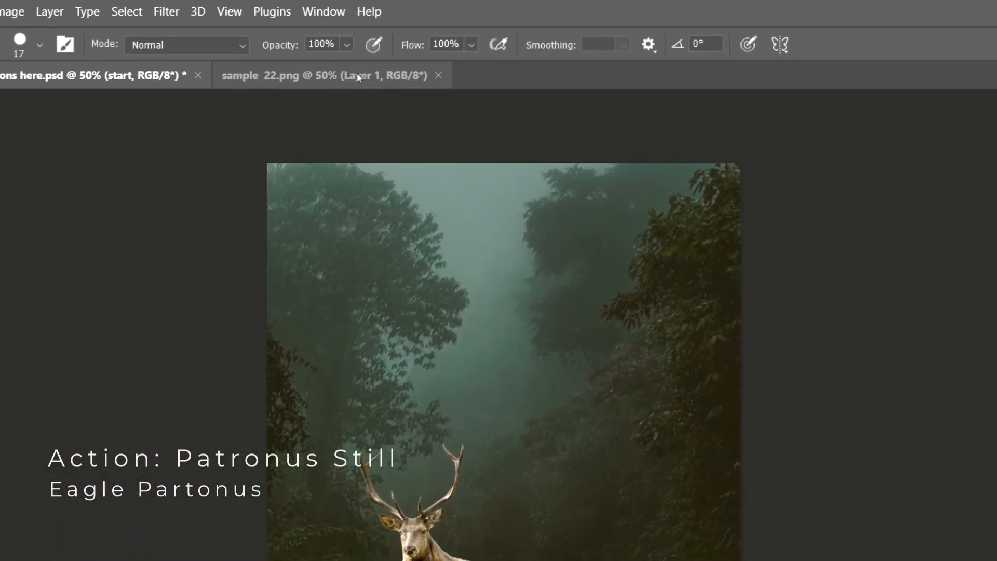
- View the eagle in sample 22.png, and open the start smart object of Apply actions here.psd for editing
click(359, 78)
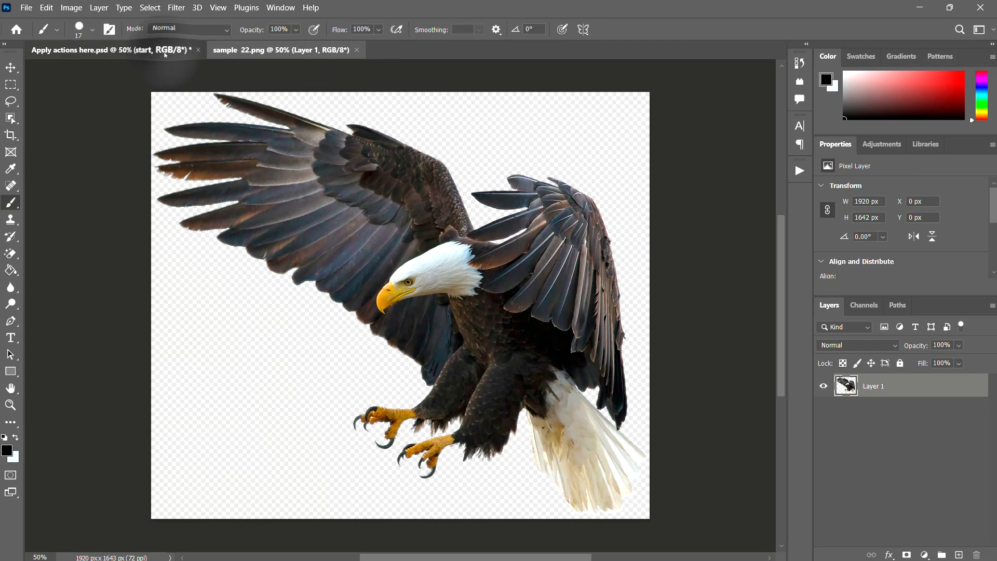
click(165, 55)
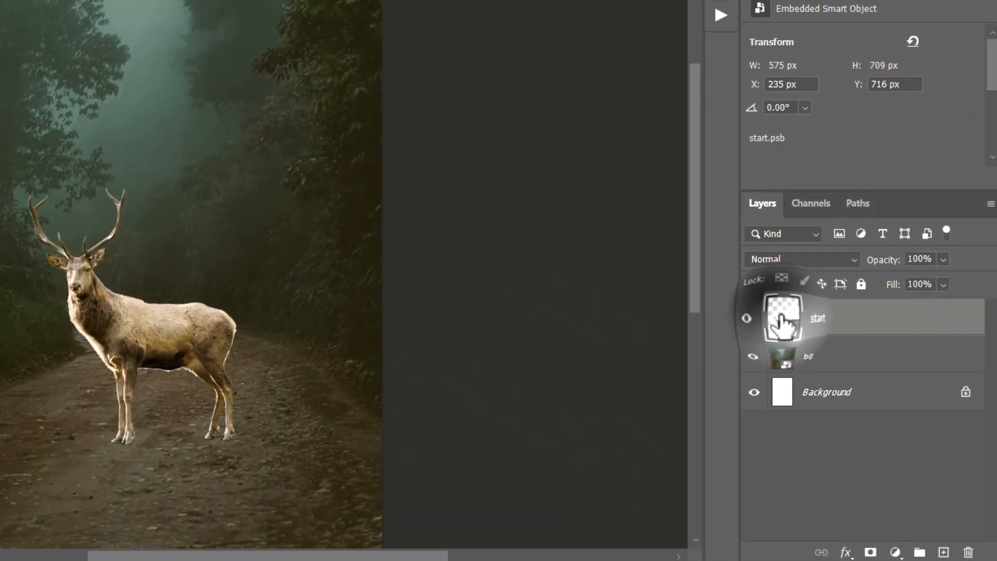
double_click(779, 317)
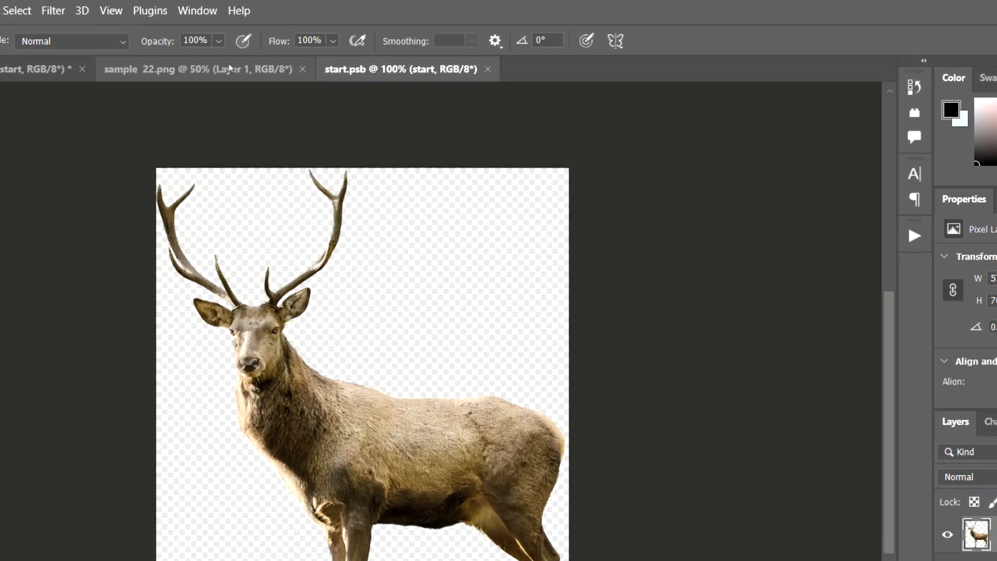
- Copy the eagle from sample 22.png into start.psb as a layer above the deer
click(232, 67)
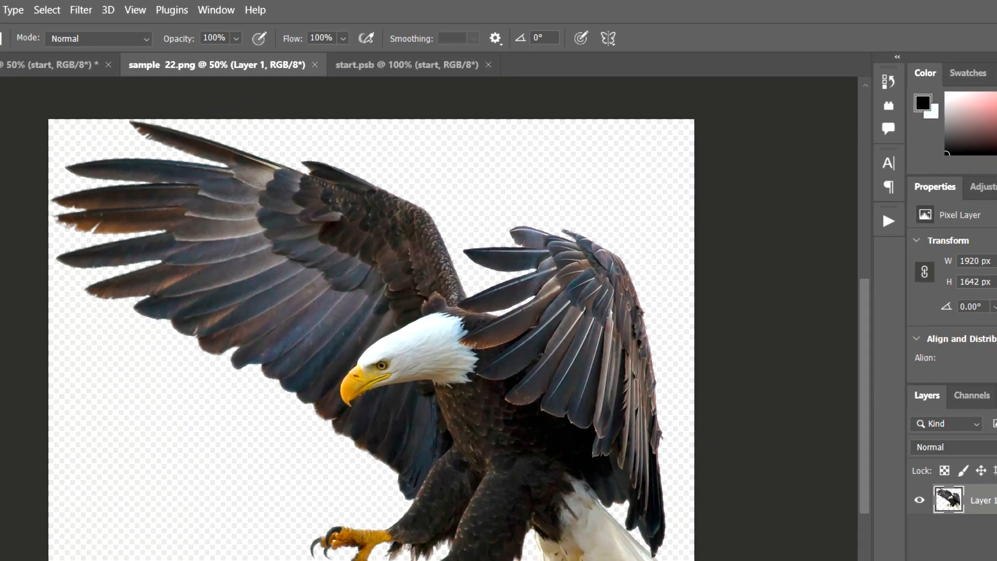
key(v)
drag(410, 284, 450, 355)
drag(465, 254, 428, 294)
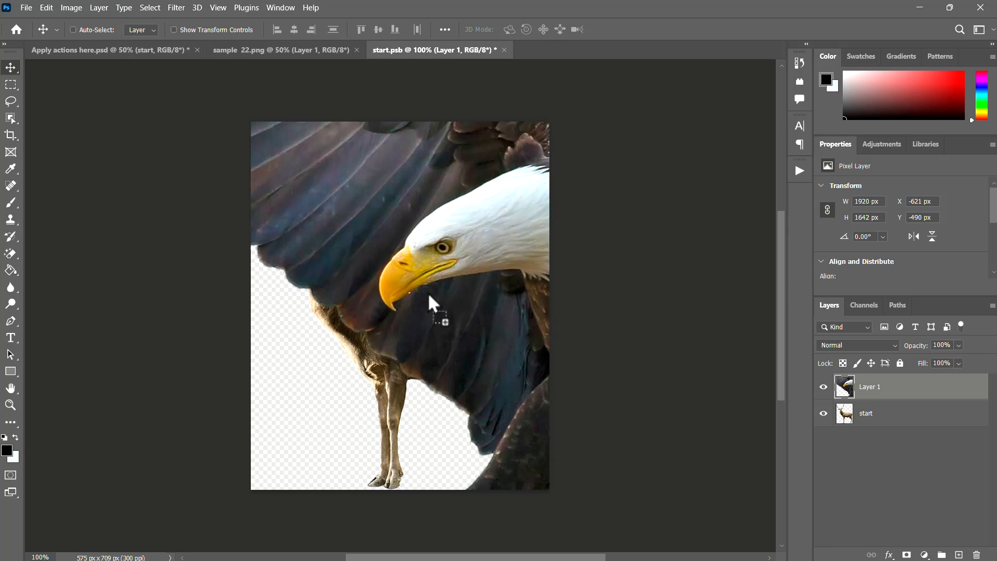
- Scale the eagle layer proportionally to about 30.5% and position it over the deer within the canvas
key(ctrl+t)
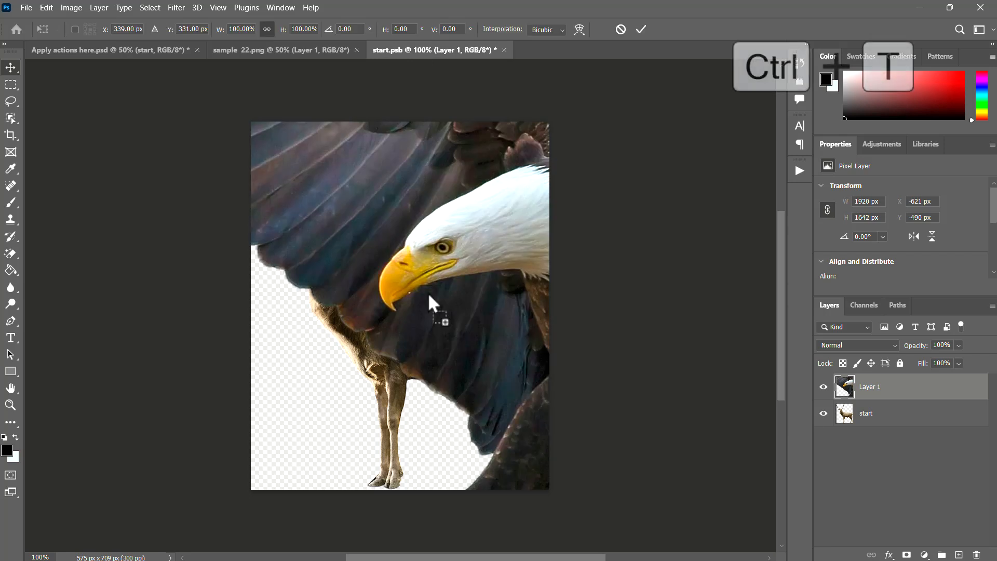
scroll(428, 294, right, 2)
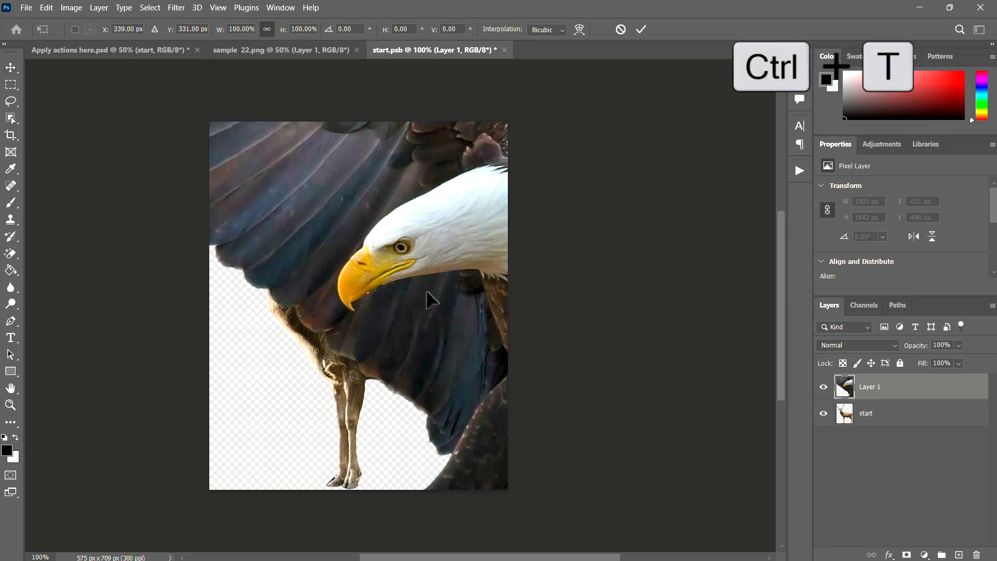
scroll(429, 298, down, 3)
drag(395, 152, 392, 314)
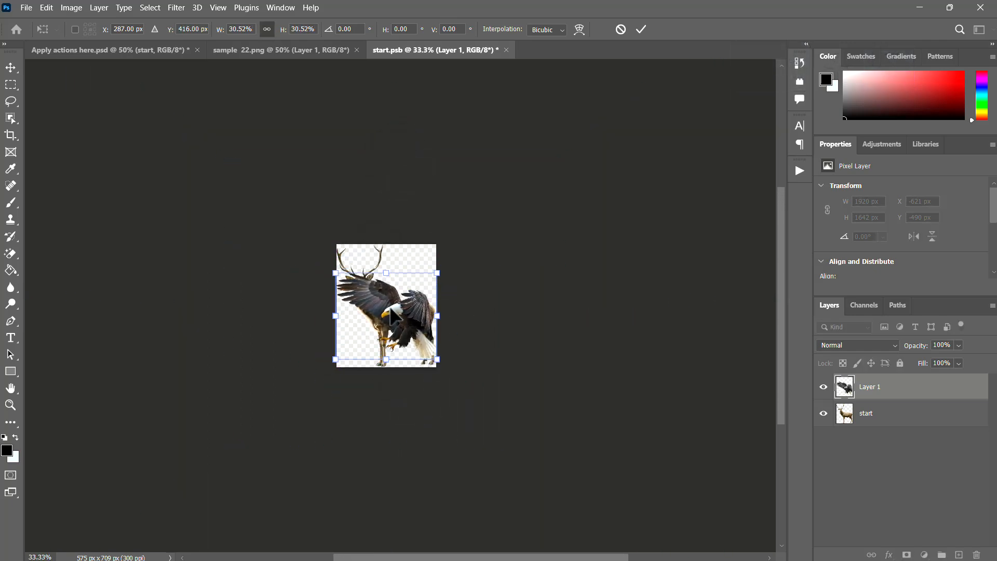
click(642, 29)
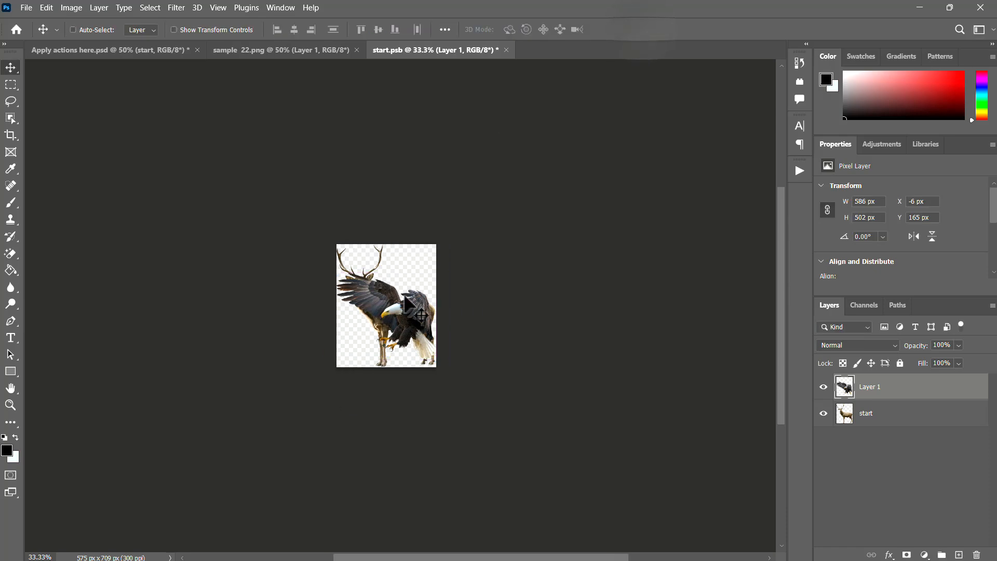
- Hide the deer layer in start.psb, save the file and return to Apply actions here.psd
key(ctrl+plus)
key(ctrl+plus)
key(ctrl+plus)
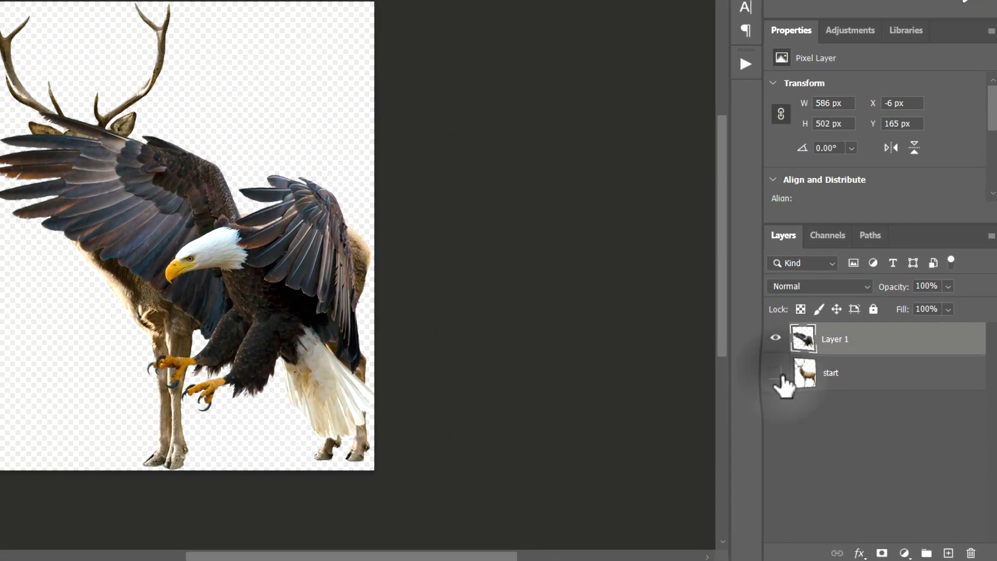
click(824, 413)
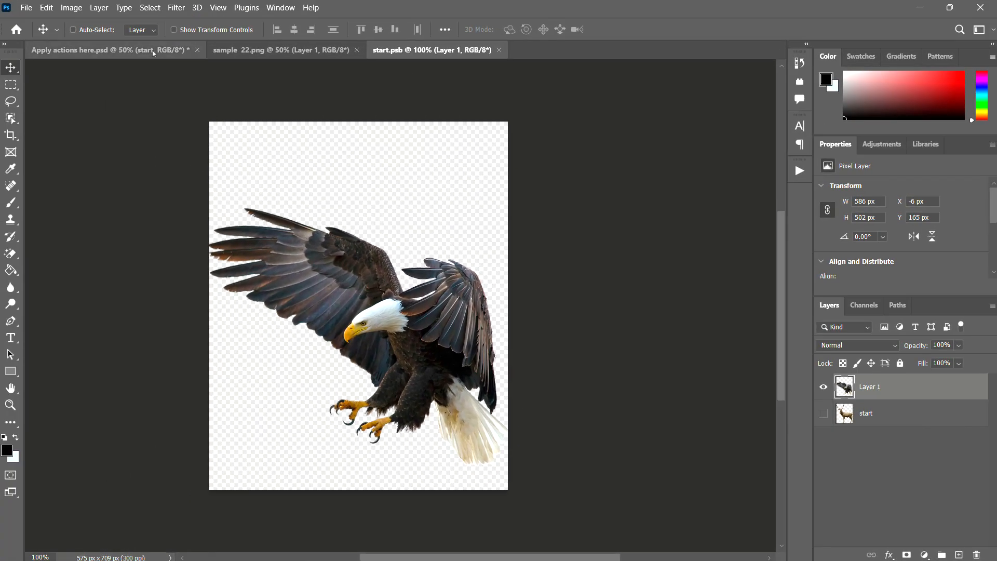
click(155, 49)
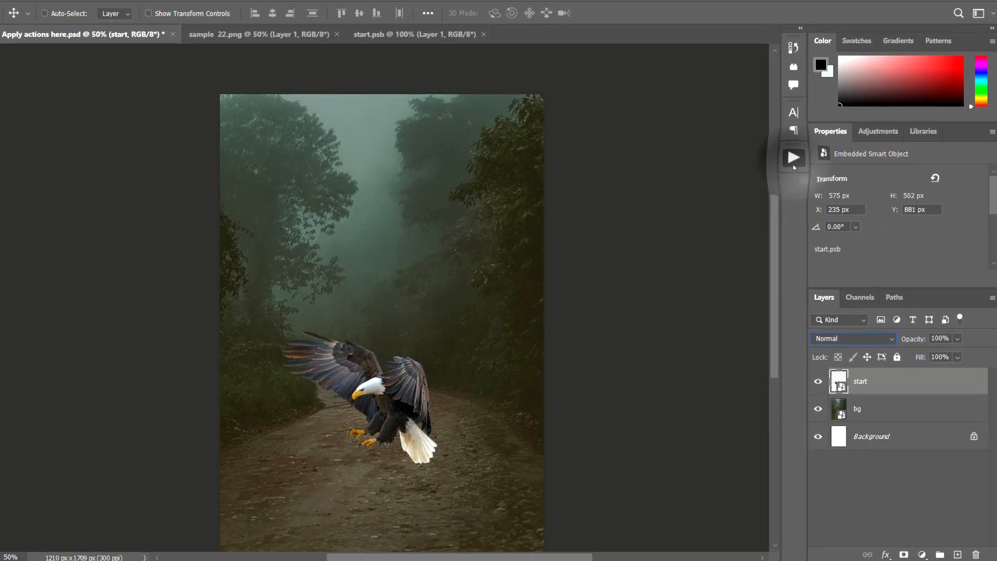
- Run the Patronus Stilll action from the XP Patronus set on the eagle composition
click(795, 162)
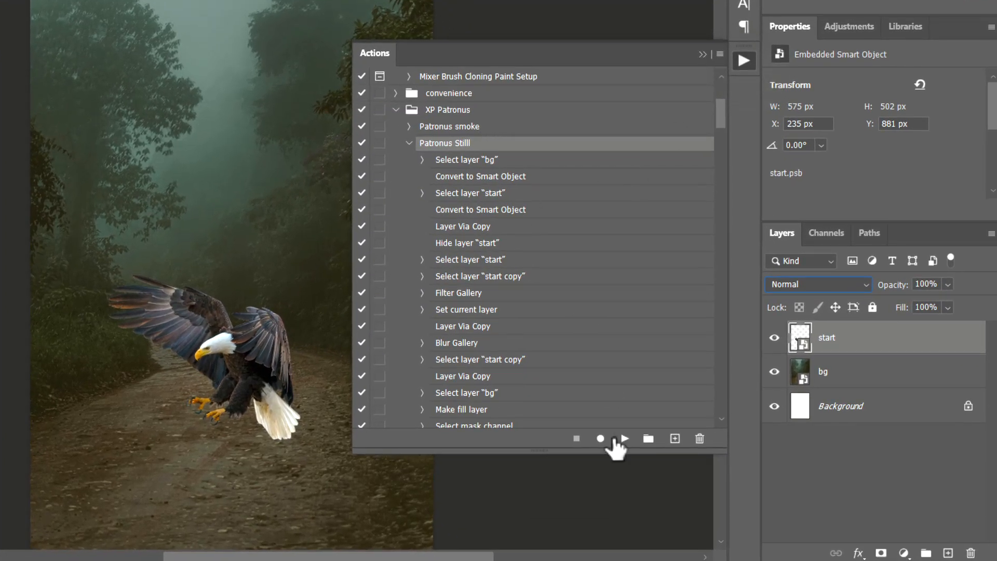
click(624, 439)
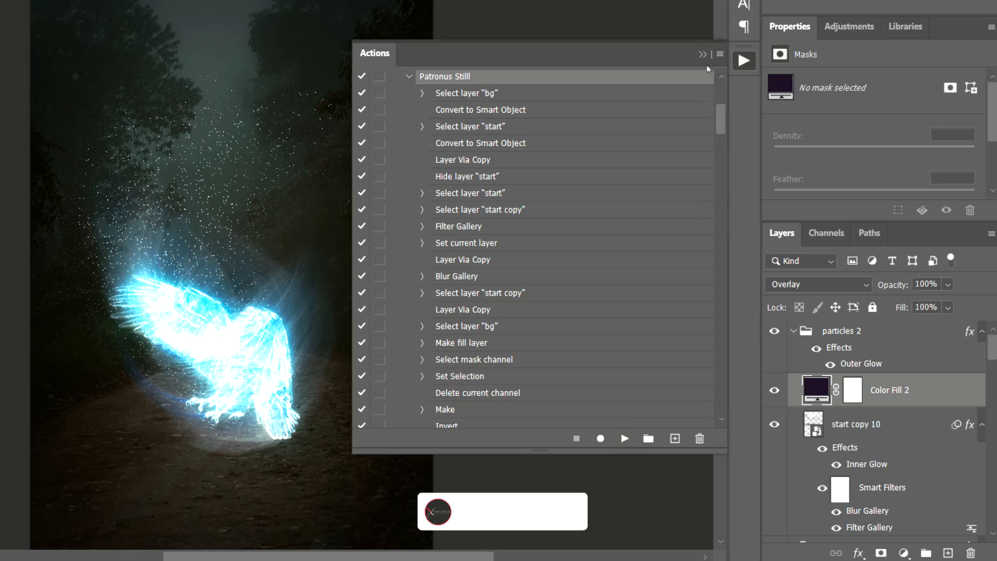
click(744, 60)
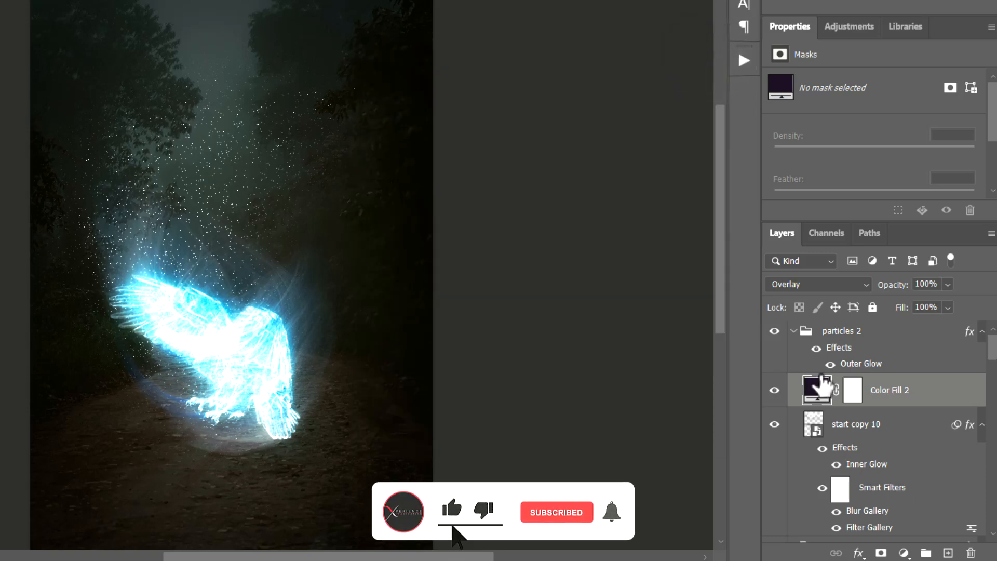
- Collapse the particles 2 group and compare the image with the group hidden and shown
click(800, 333)
click(793, 332)
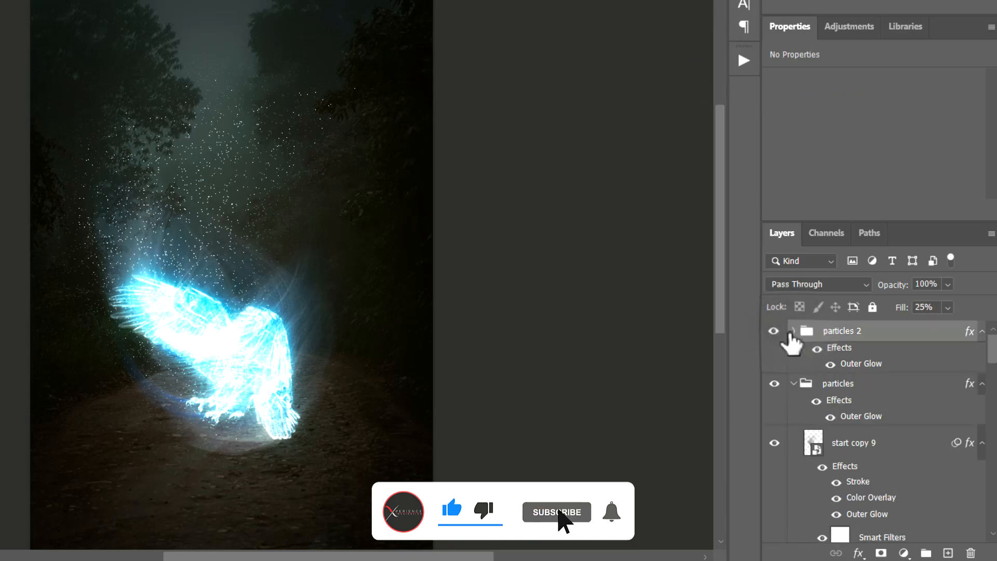
click(774, 332)
click(774, 332)
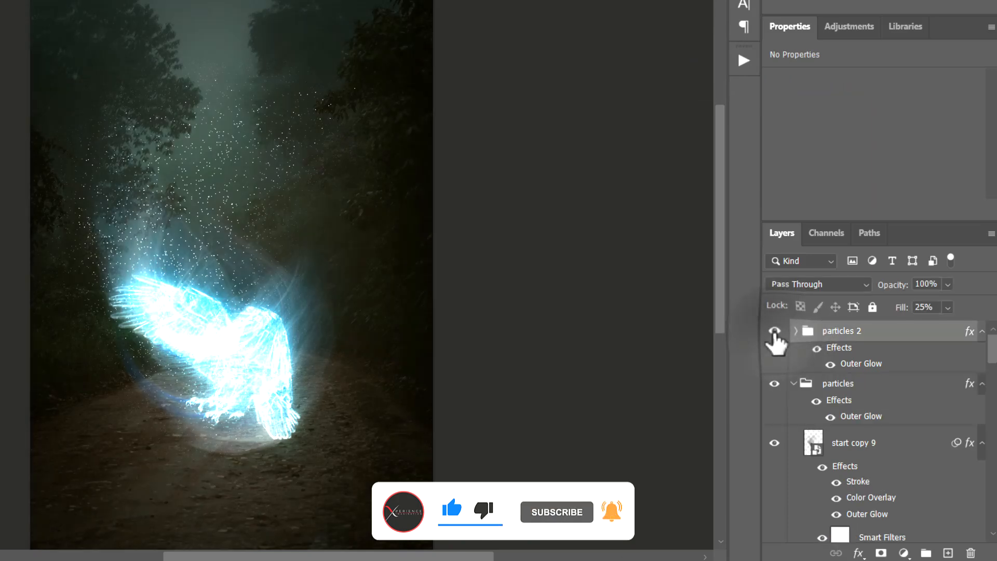
click(774, 332)
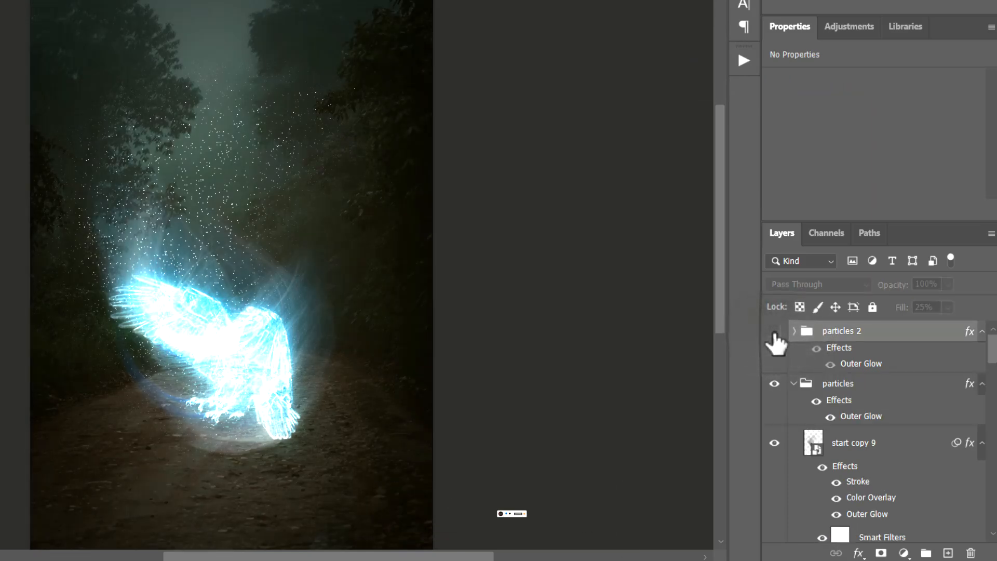
click(774, 333)
drag(902, 312, 948, 296)
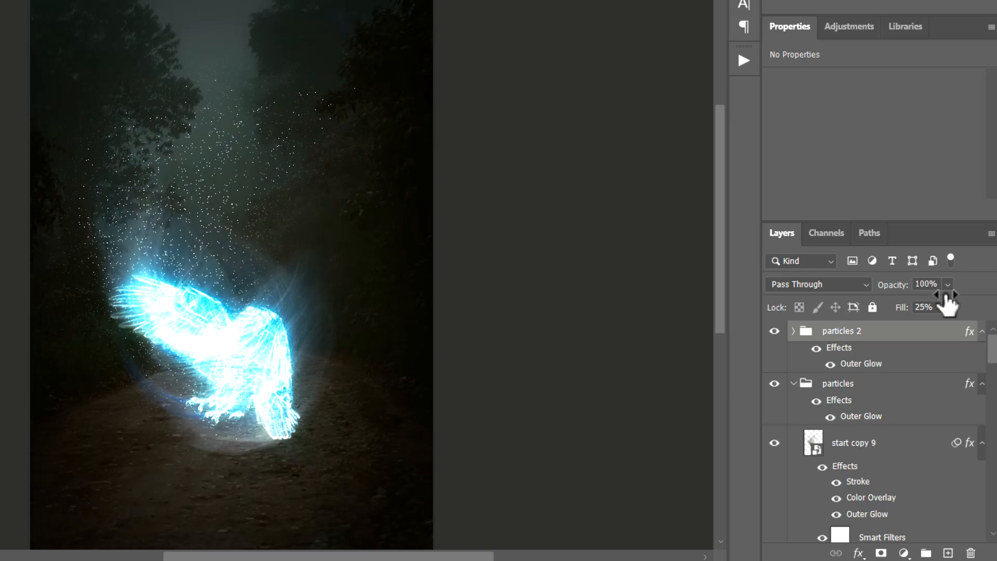
- Expand the particles 2 group, check its start copy 10 layer, and lower the group's opacity to 62%
click(792, 332)
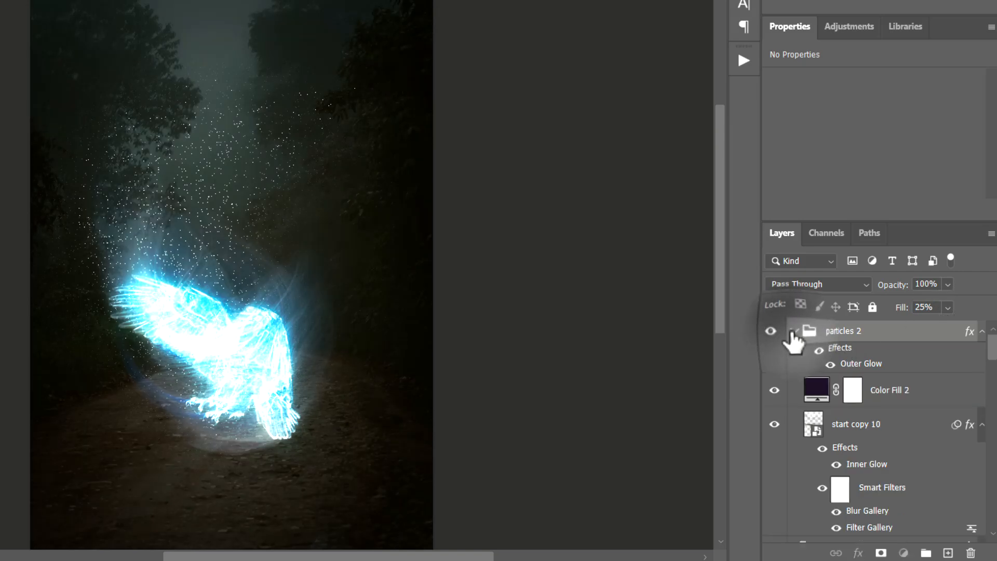
click(792, 332)
click(792, 331)
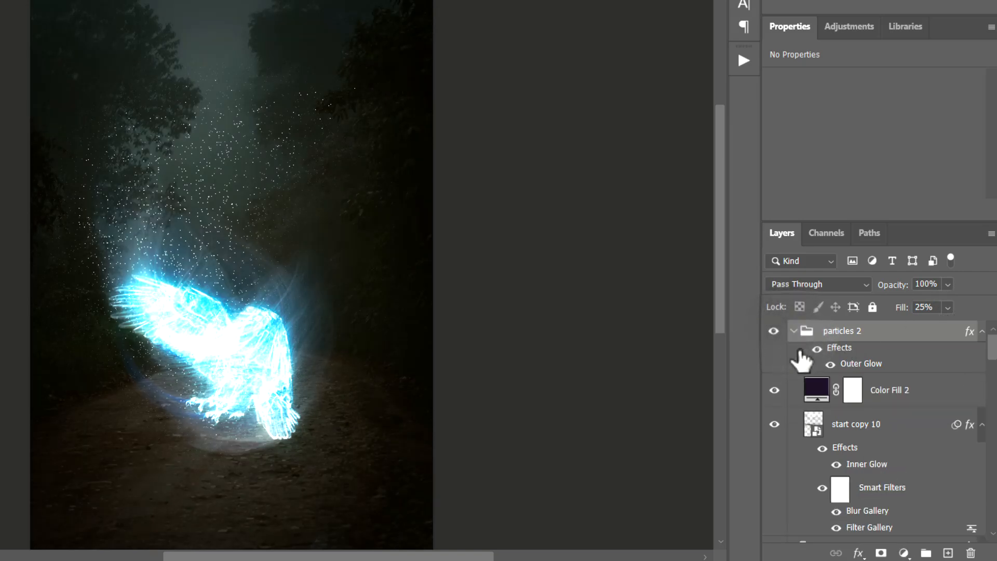
click(829, 435)
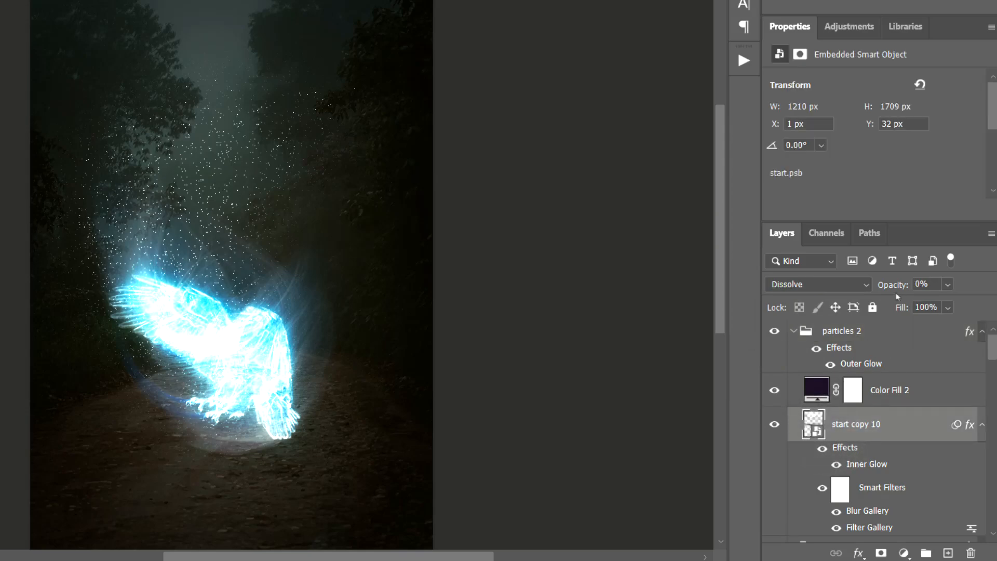
mouse_move(899, 294)
mouse_down()
mouse_move(992, 283)
mouse_move(915, 295)
mouse_up()
click(868, 334)
drag(901, 289, 869, 307)
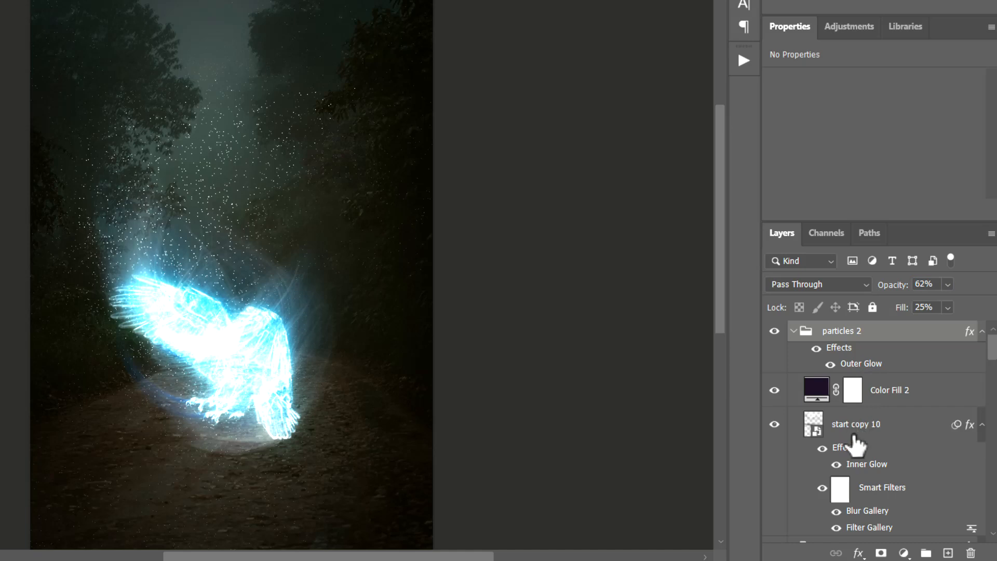
- Compare the image with and without the start copy 4 layer, and leave that layer hidden
scroll(854, 446, down, 5)
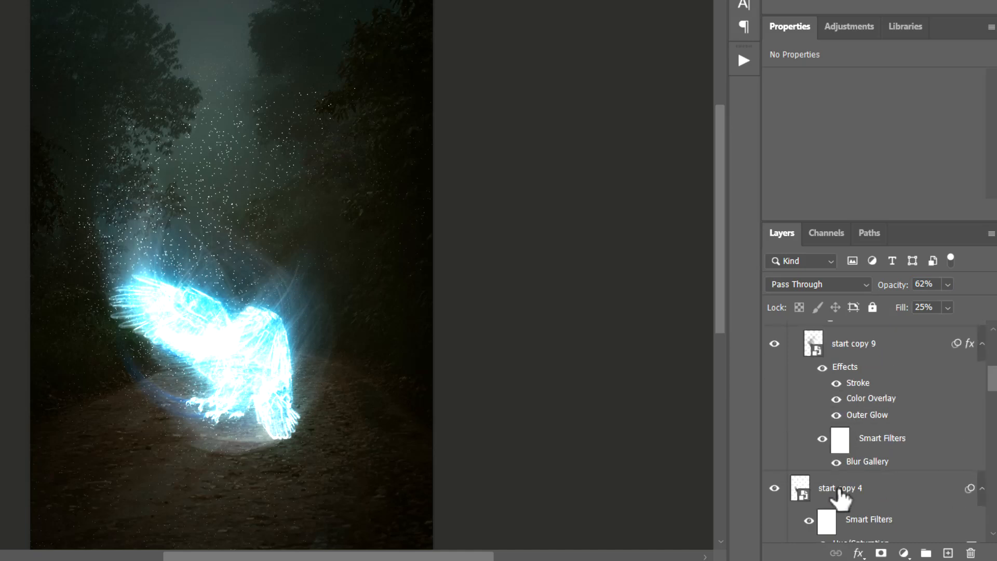
click(816, 491)
click(775, 462)
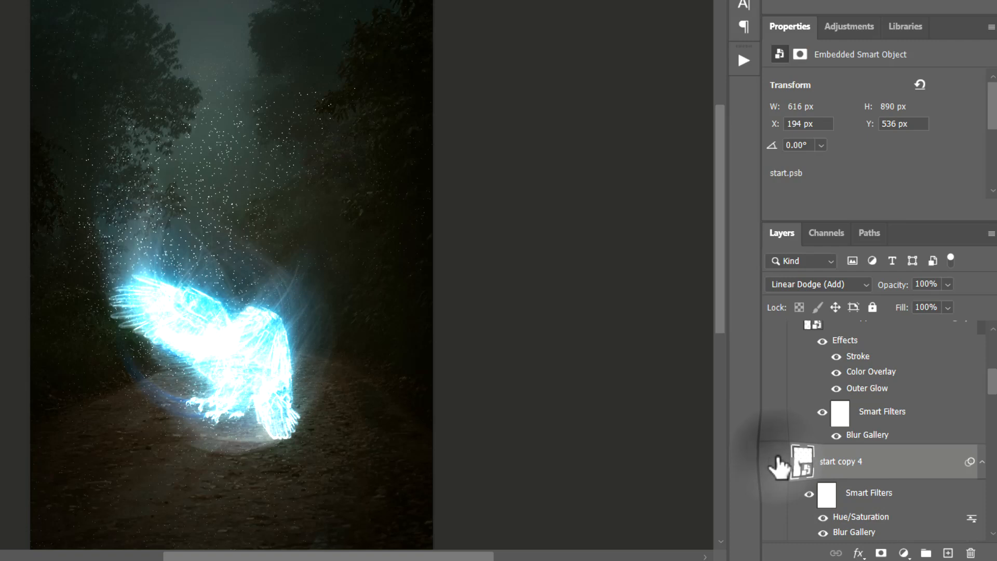
click(778, 462)
click(777, 461)
click(777, 461)
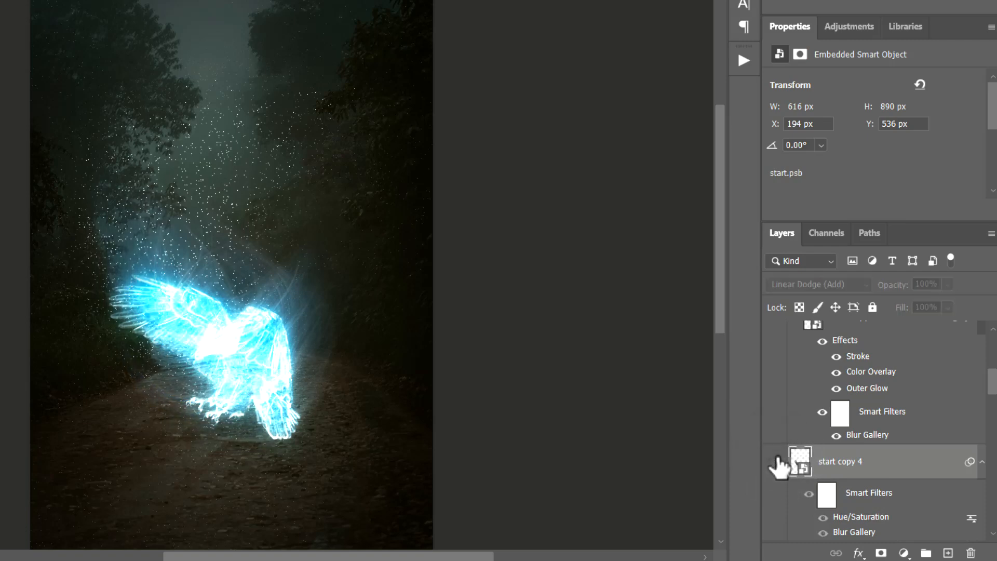
click(777, 461)
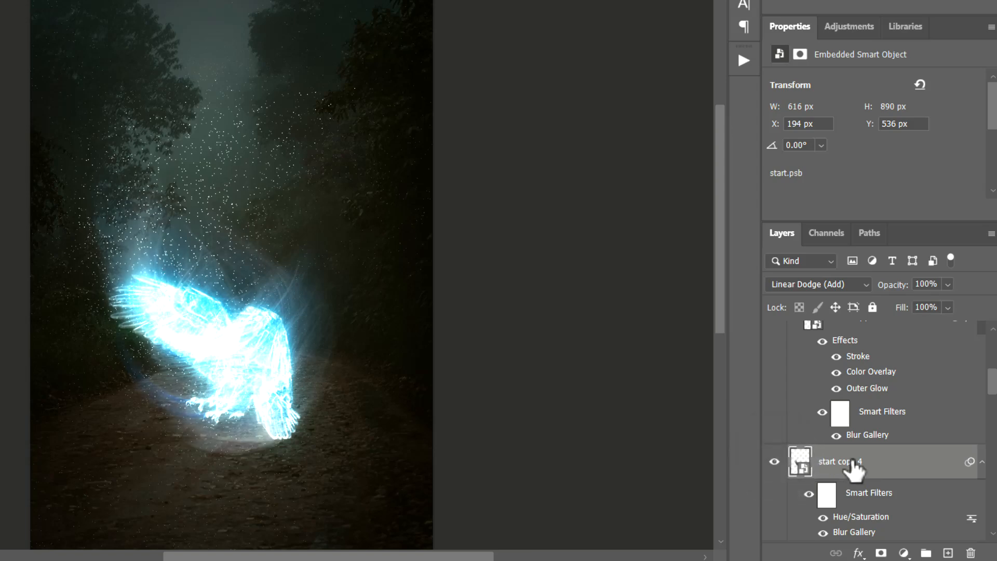
drag(899, 313, 961, 312)
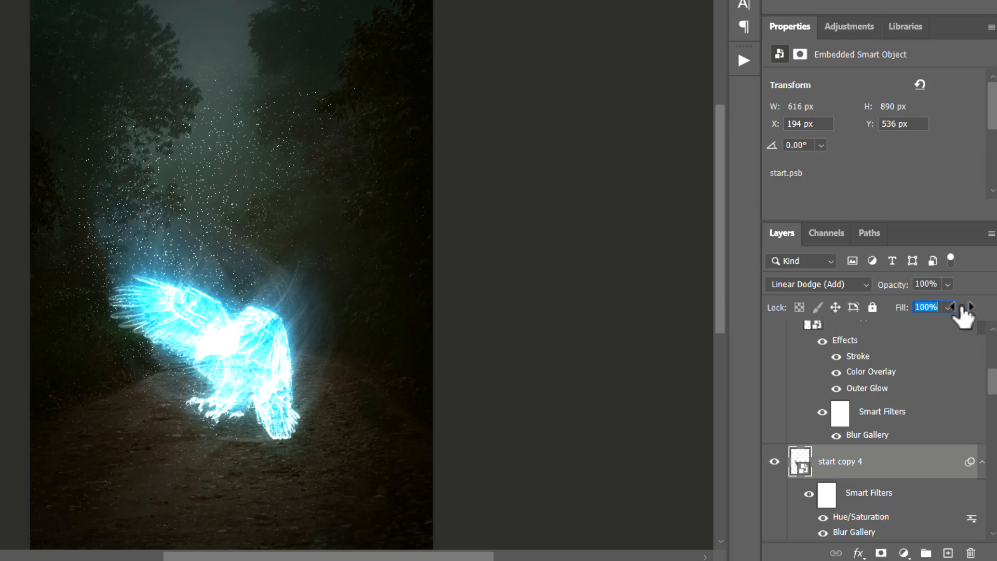
click(773, 462)
- Check the start copy 2 layer, and compare the image with the start copy 3 layer hidden and shown
scroll(907, 453, down, 2)
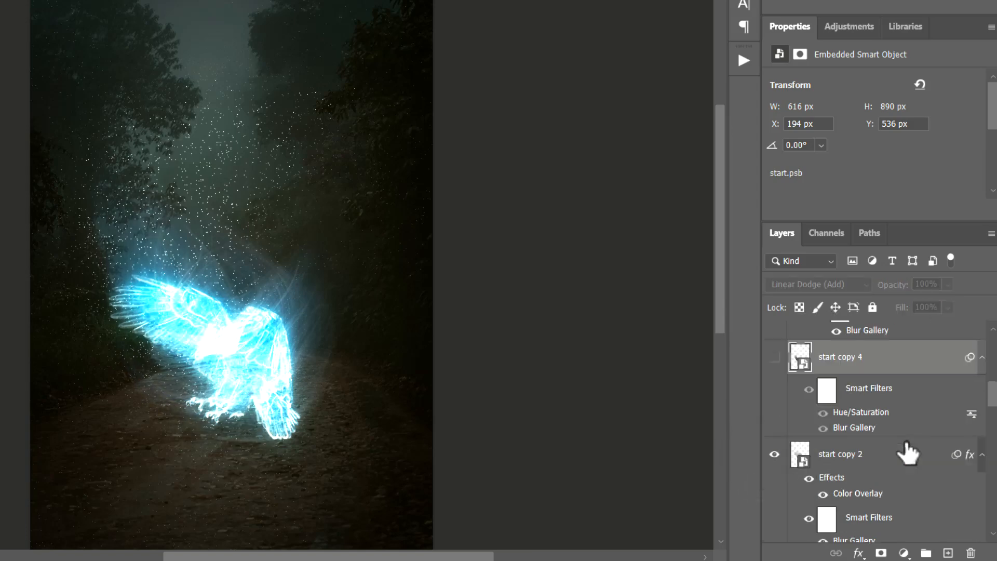
click(852, 456)
scroll(850, 453, down, 1)
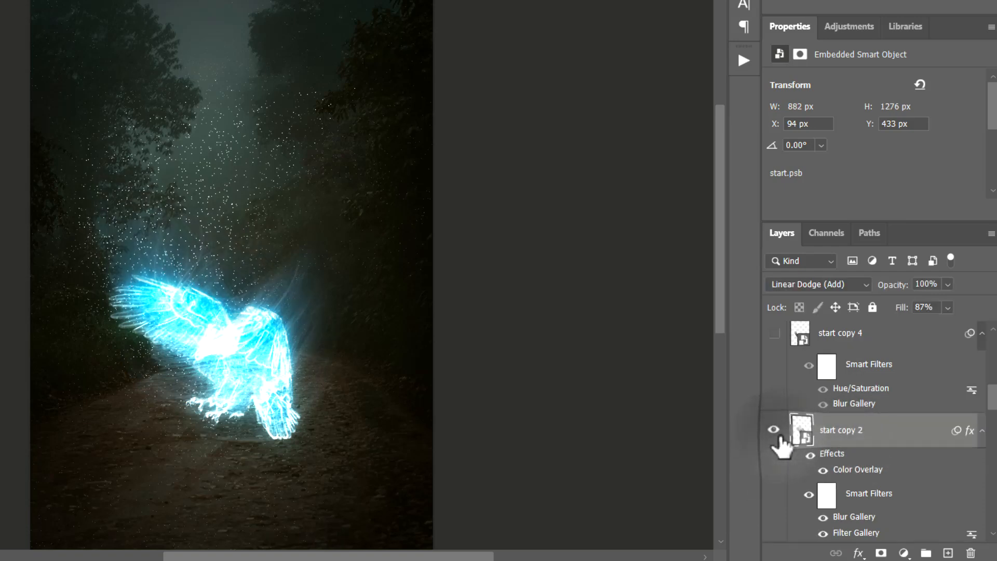
scroll(885, 434, down, 4)
click(836, 457)
scroll(810, 465, down, 1)
click(774, 430)
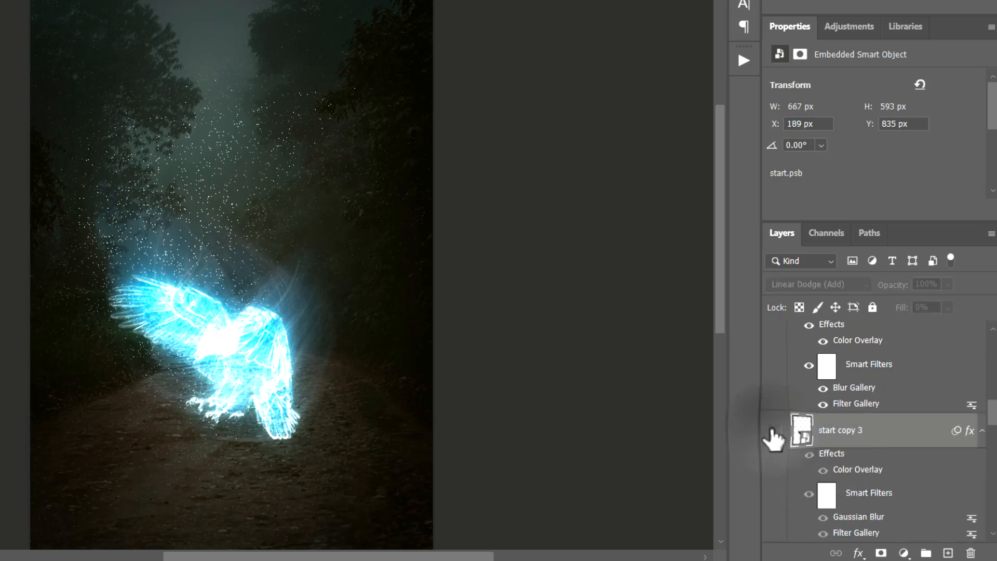
click(774, 430)
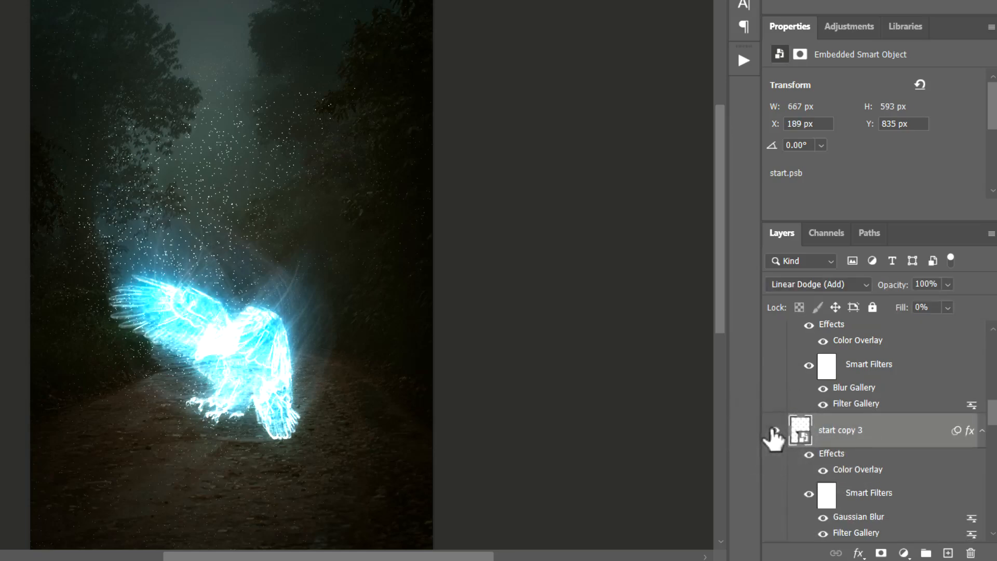
- Compare the image with the start copy 6 layer hidden and shown, and leave that layer visible and selected
scroll(812, 456, down, 3)
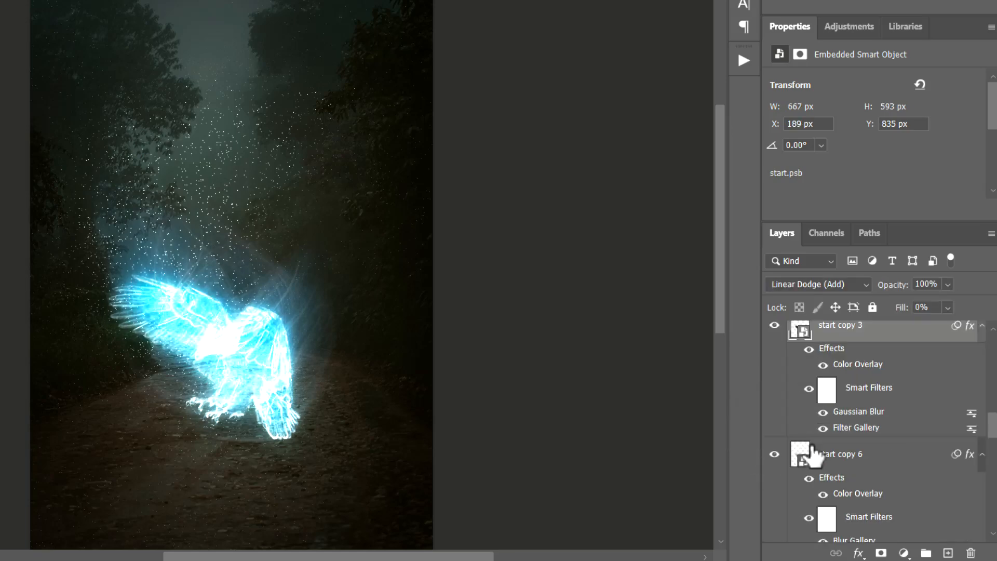
click(774, 455)
click(774, 455)
click(880, 517)
- Review the Glowing Edges settings in start copy 6's Filter Gallery smart filter without applying any change
scroll(880, 517, down, 4)
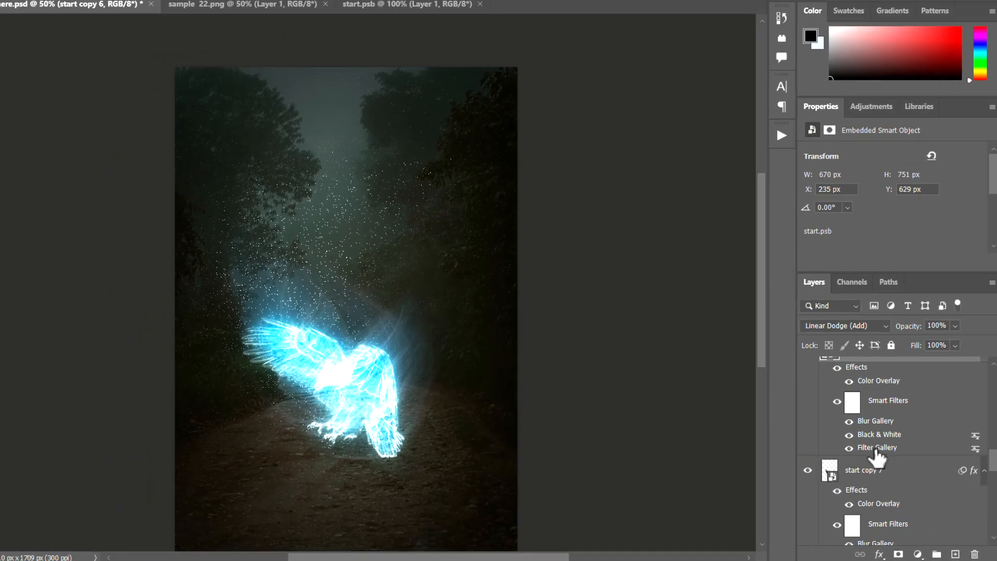
double_click(875, 447)
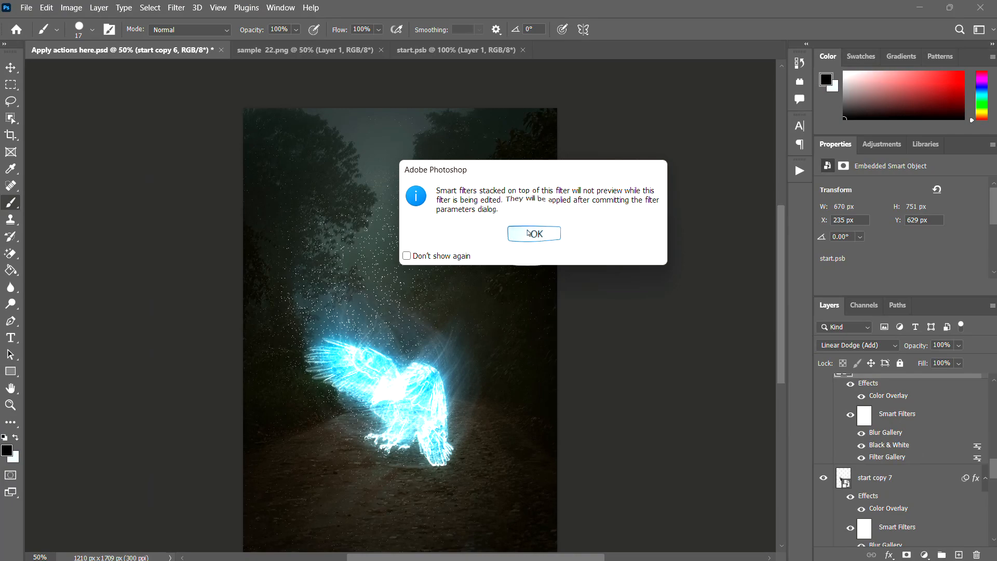
click(528, 233)
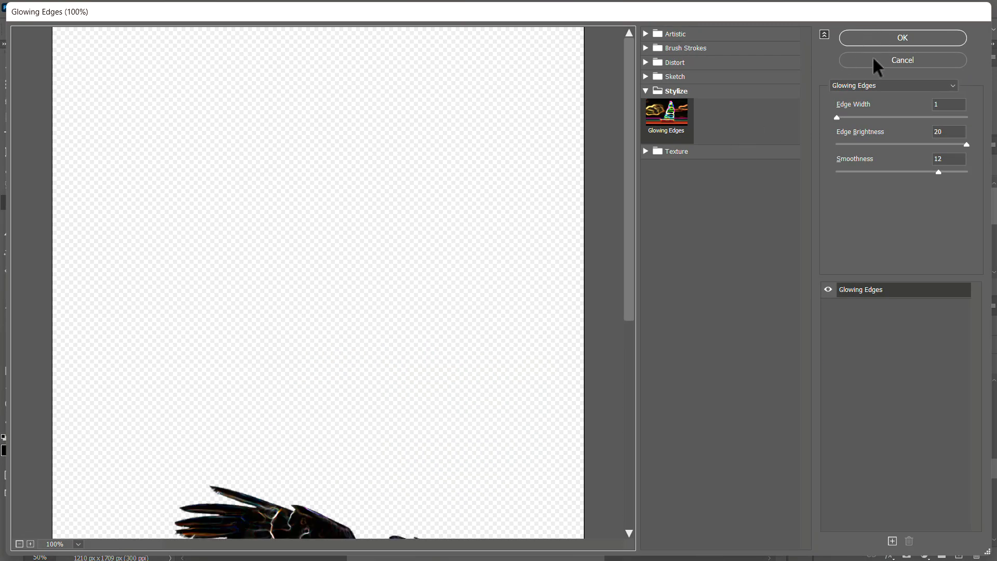
click(873, 59)
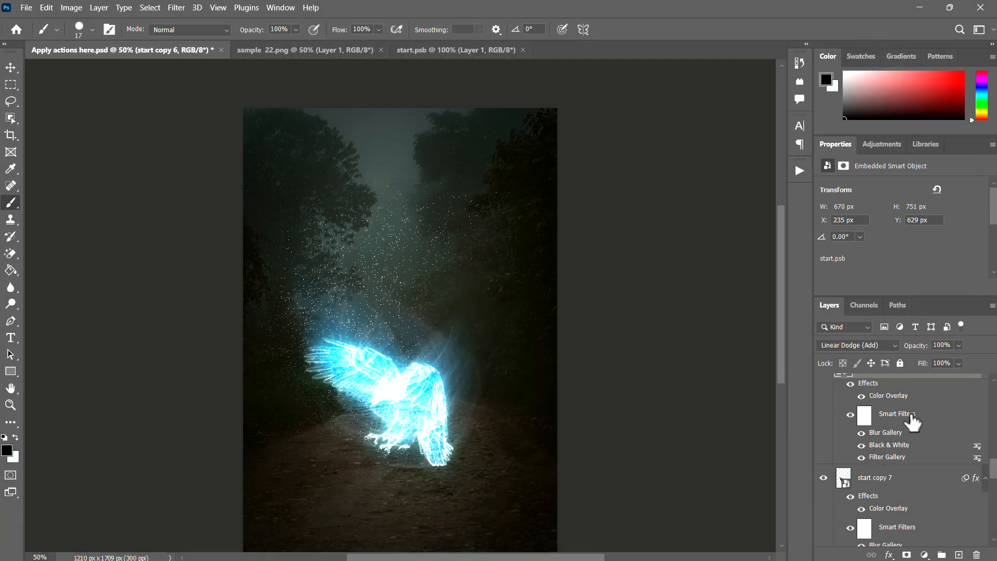
- Open start copy 6's Blur Gallery filter and reshape the Path Blur curve so it arcs around the eagle's right side
double_click(886, 434)
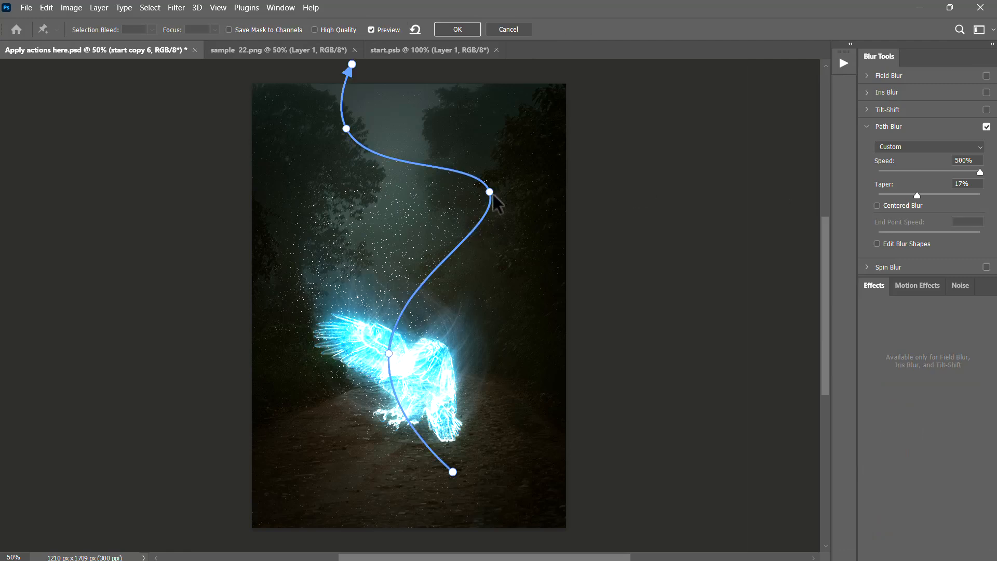
drag(490, 192, 438, 169)
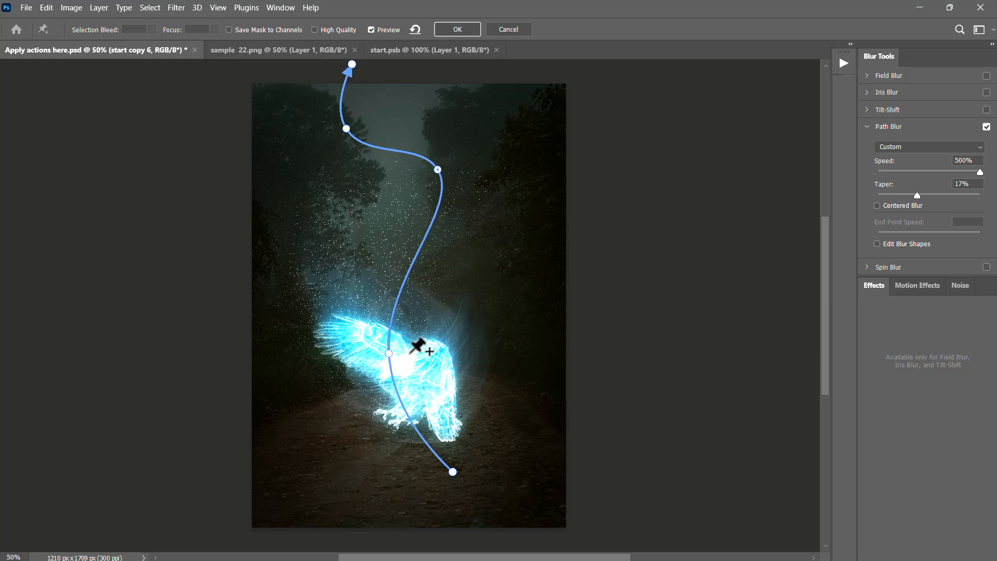
drag(389, 353, 522, 271)
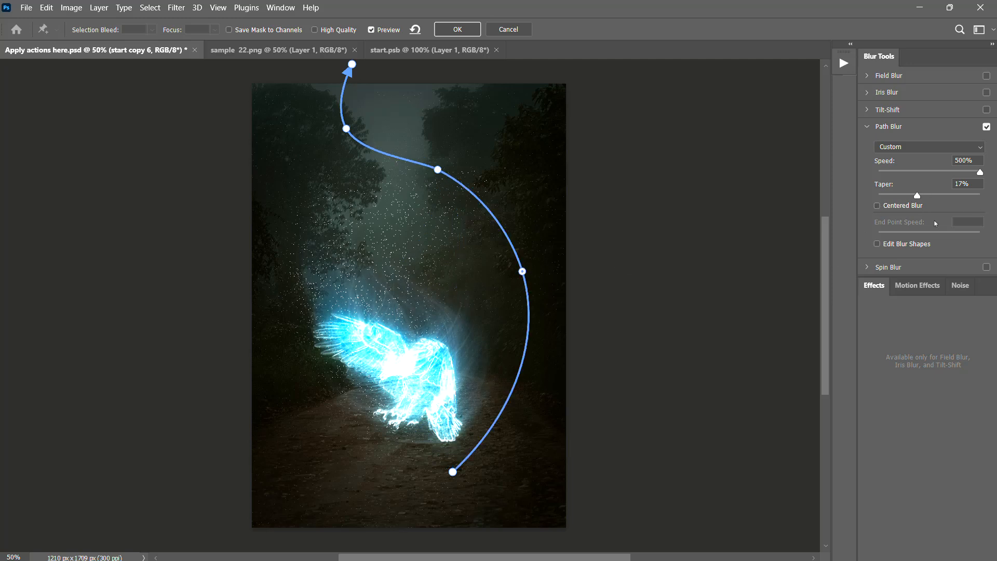
- Enable Edit Blur Shapes, pull the path's lower end arrow outward to an end point speed of about 310 px, and apply the blur
click(877, 245)
drag(466, 467, 528, 440)
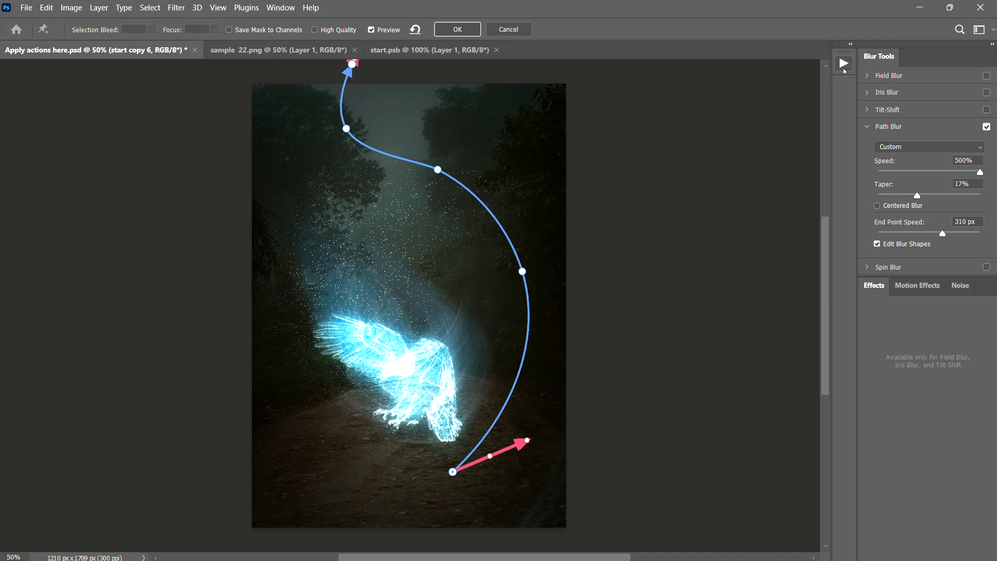
click(457, 34)
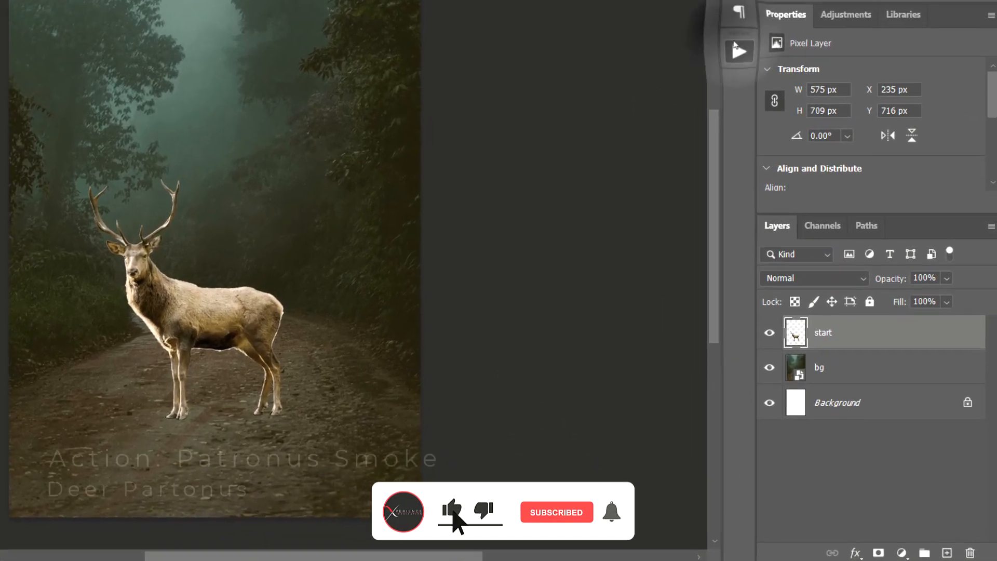
- Run the Patronus smoke action from the XP Patronus set on the deer composition
click(738, 49)
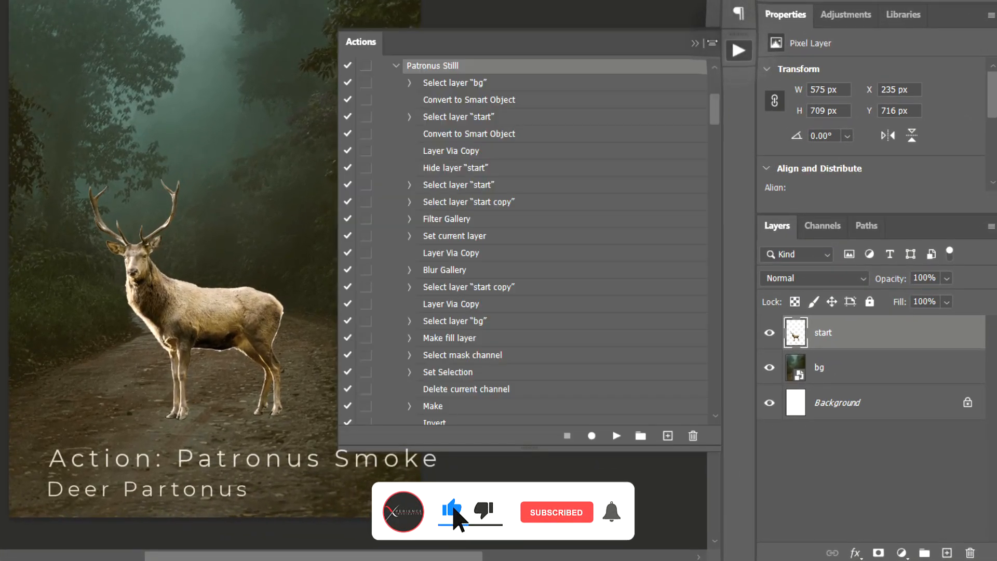
click(397, 66)
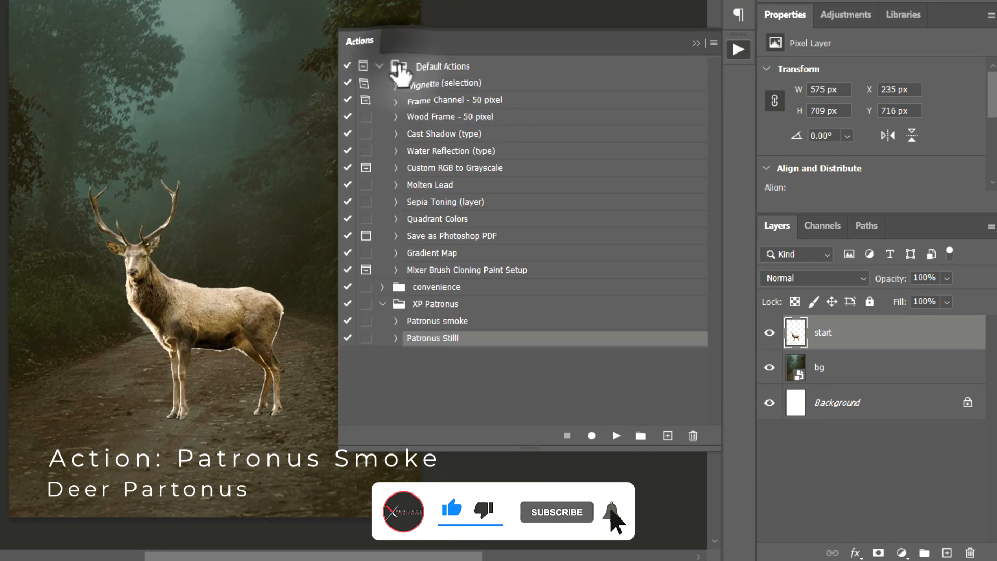
click(416, 323)
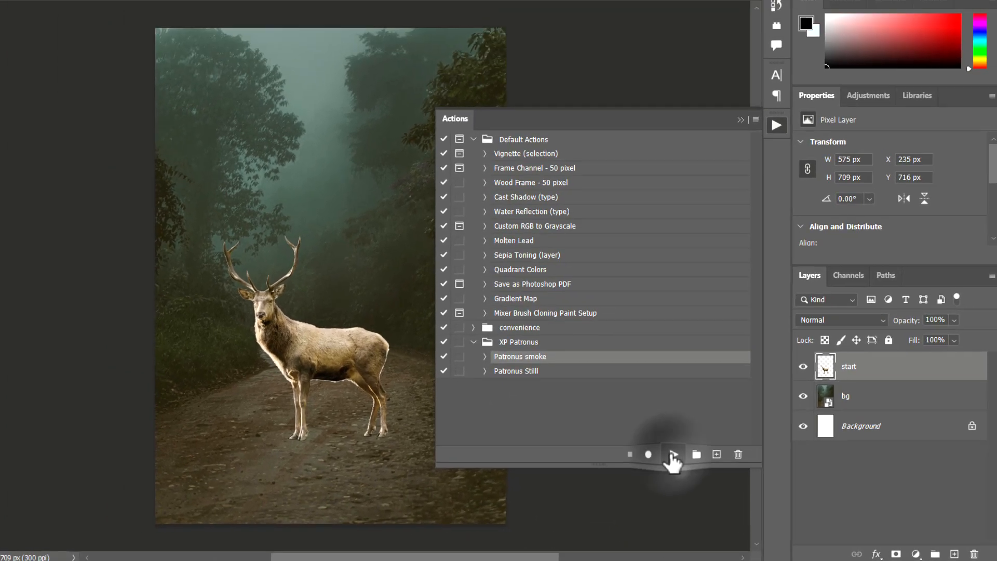
click(616, 435)
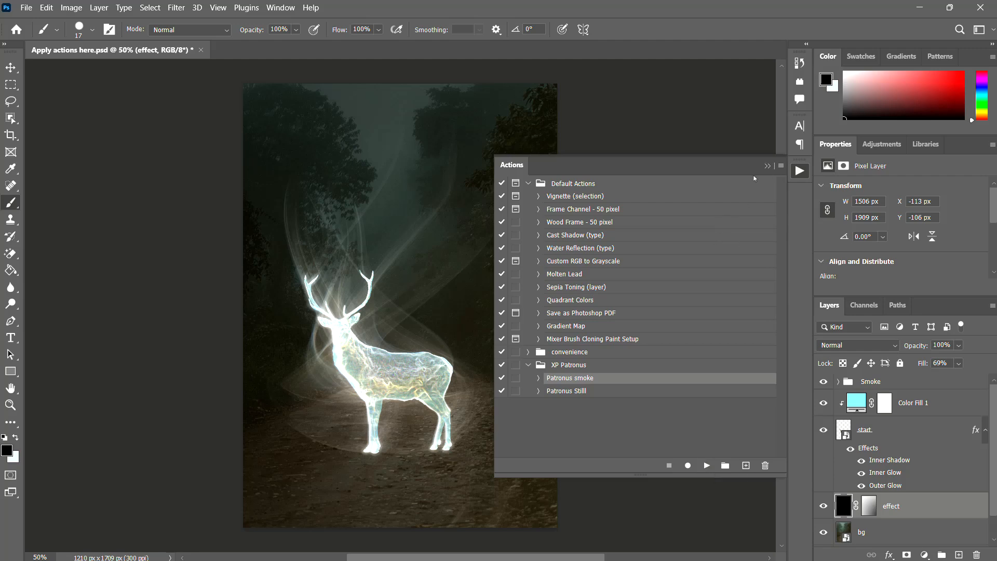
click(767, 166)
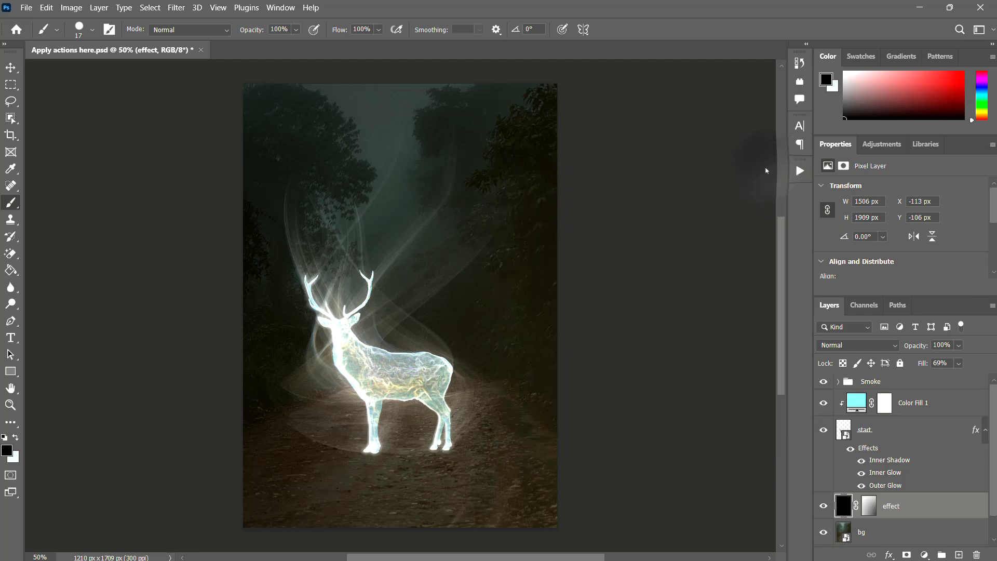
- Expand the Smoke group and raise the fill of its start copy 6 layer
click(916, 416)
click(913, 430)
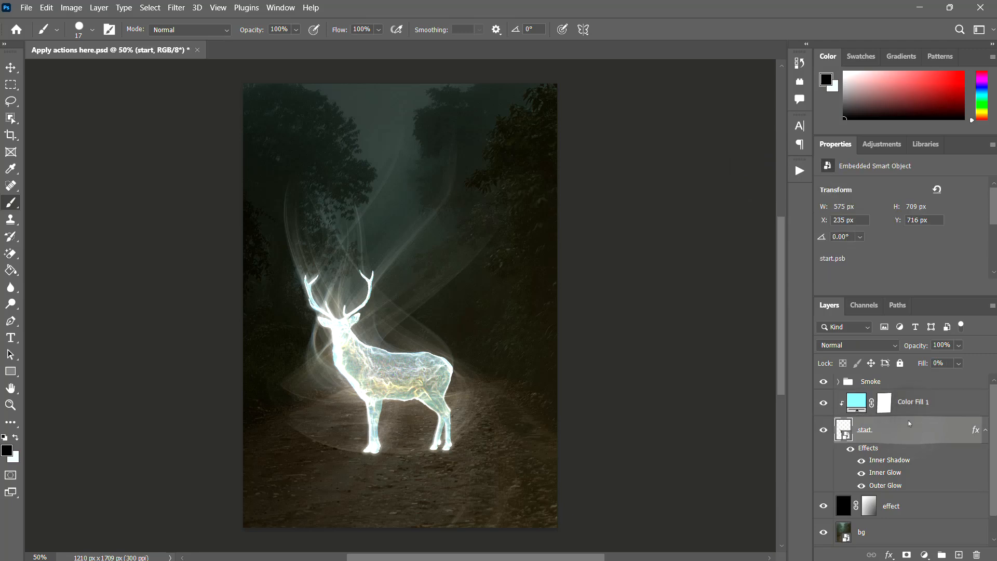
click(892, 384)
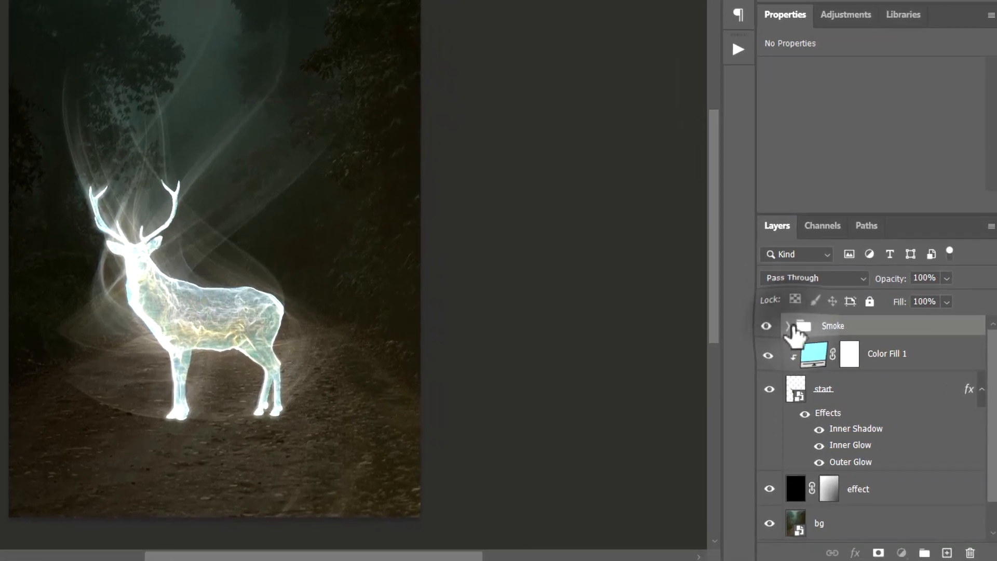
click(806, 347)
click(844, 370)
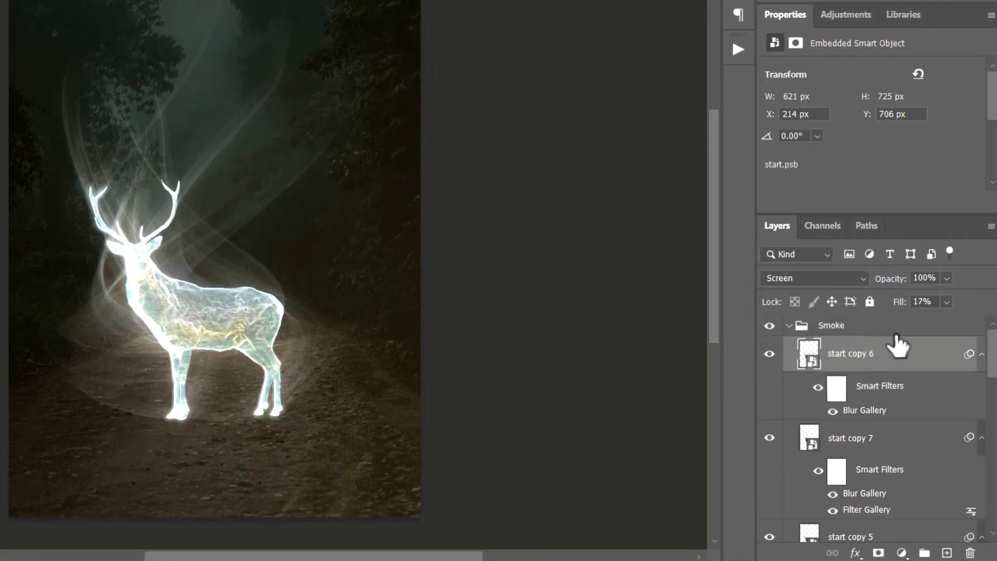
mouse_move(900, 311)
mouse_down()
mouse_move(961, 305)
mouse_move(912, 303)
mouse_up()
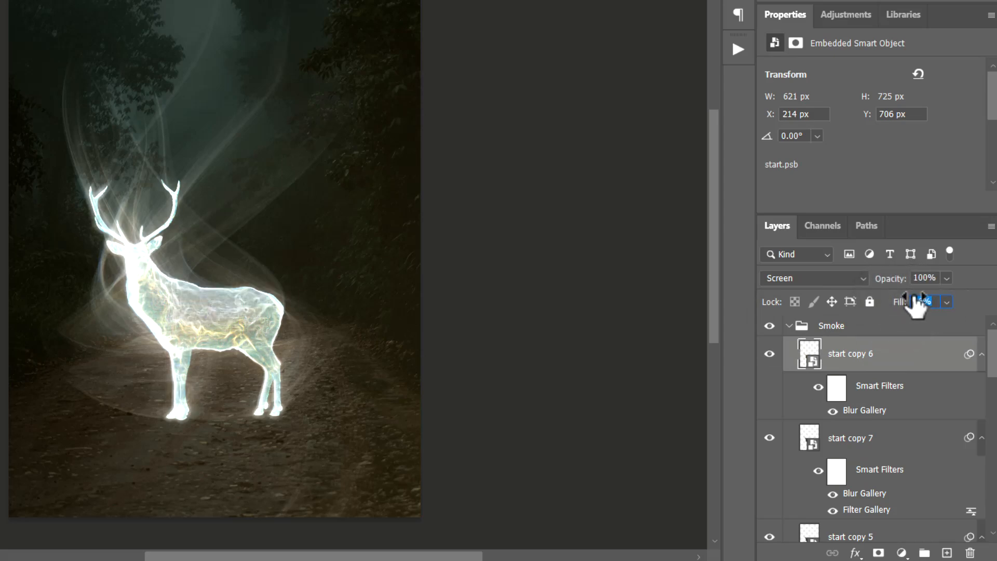
- Check the start copy 7 layer in the Smoke group and adjust the fill of the start copy 5 layer
click(869, 442)
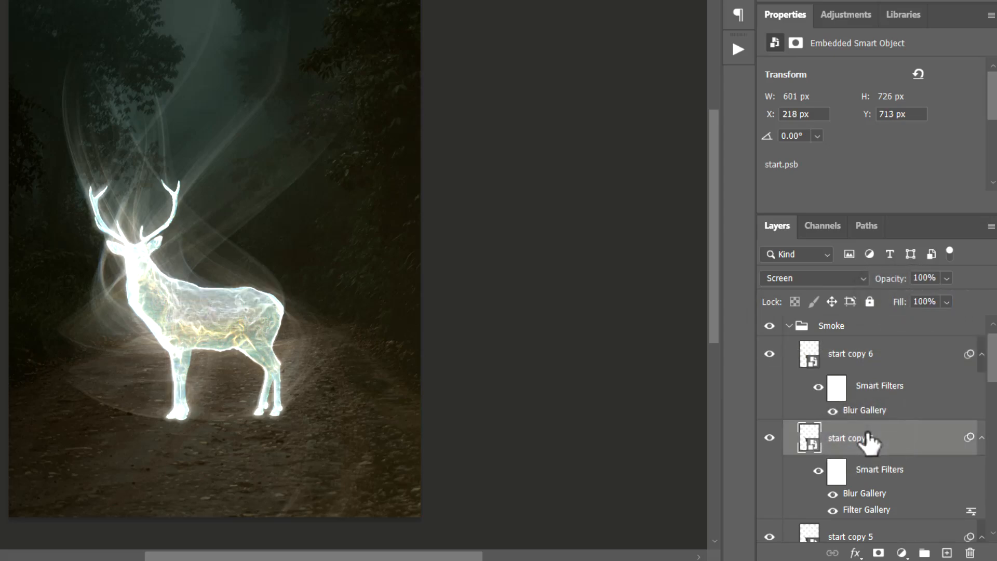
scroll(870, 441, down, 3)
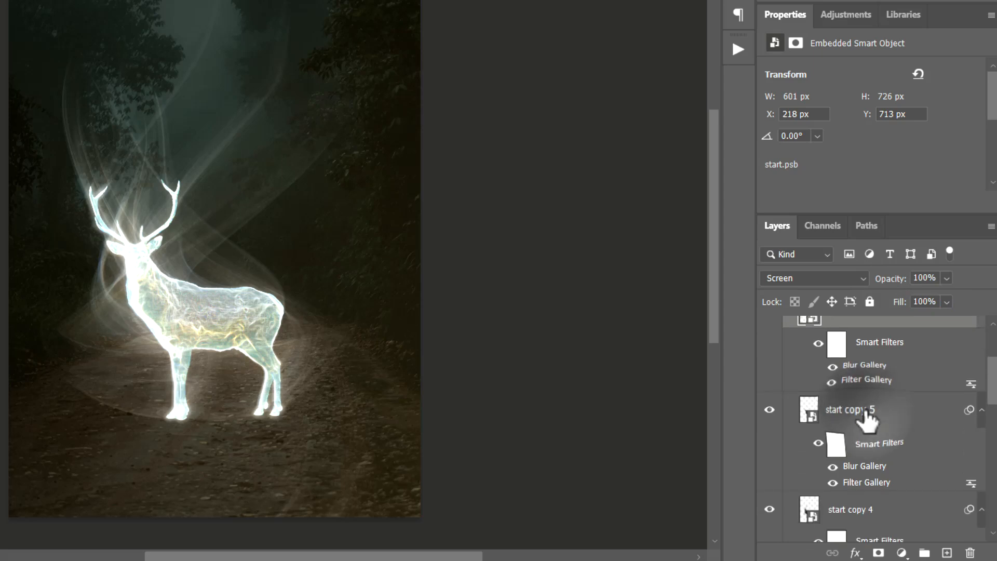
click(866, 414)
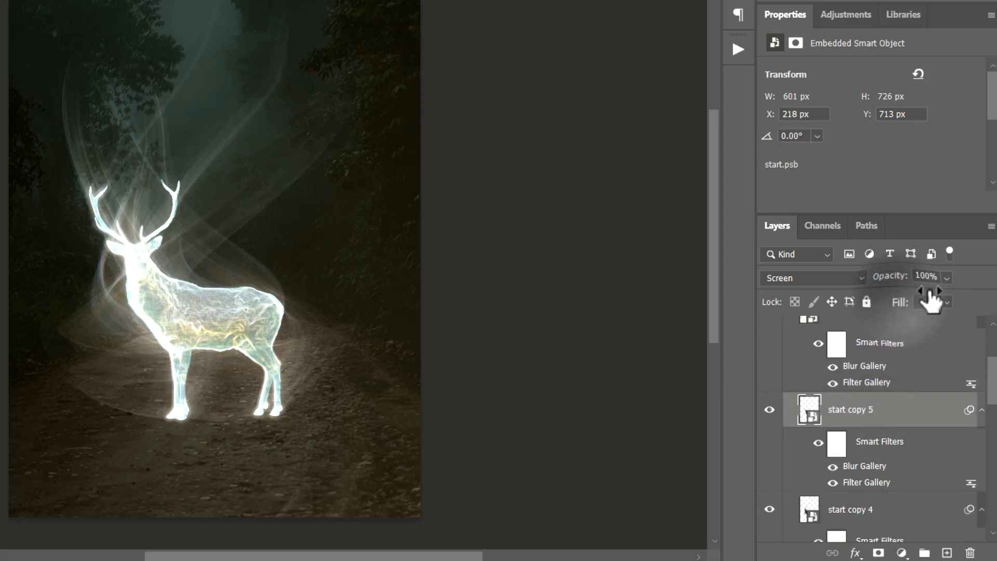
drag(901, 306, 962, 275)
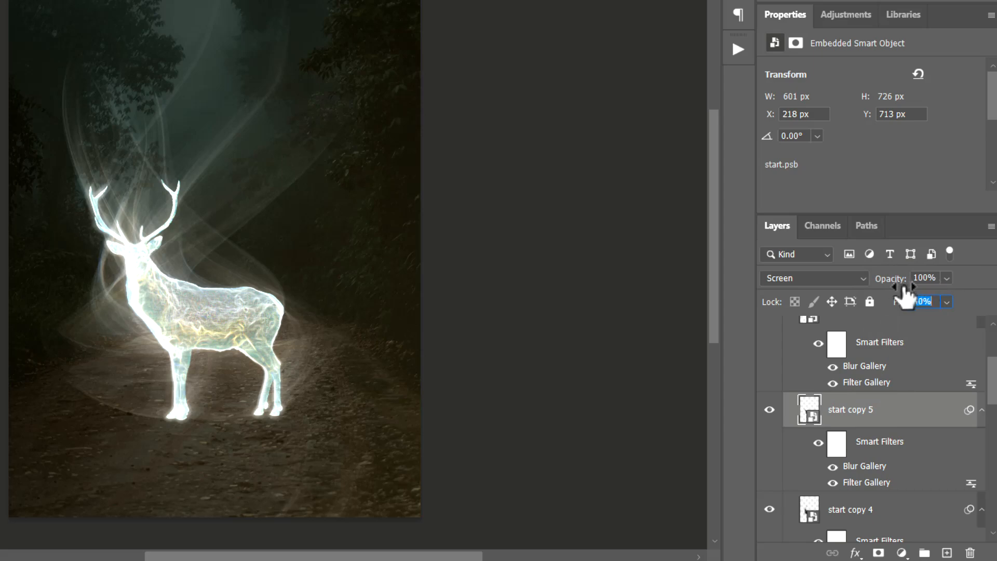
key(Return)
- Look through the remaining Smoke group layers, checking start copy 4 and start copy
scroll(831, 381, down, 1)
click(852, 473)
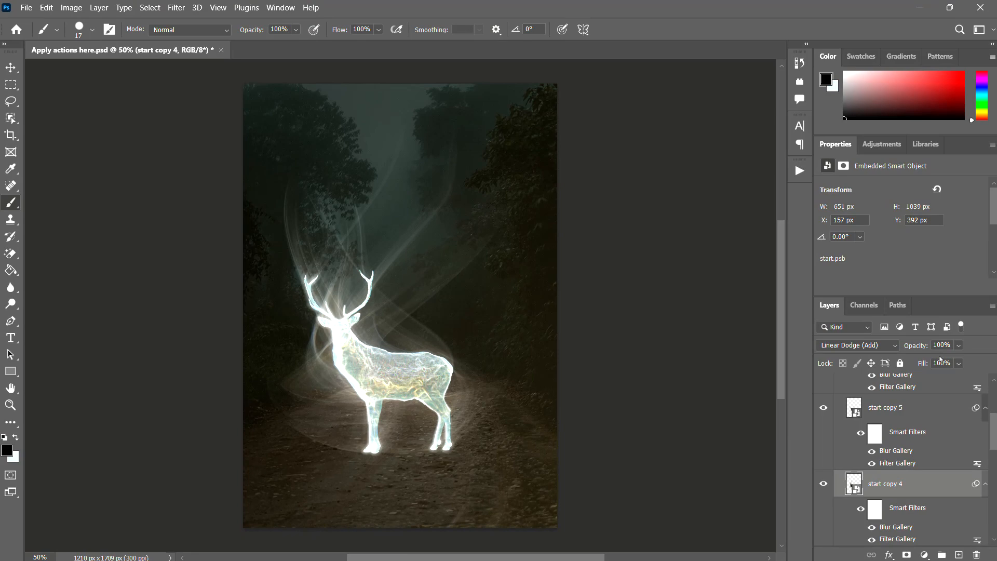
scroll(399, 270, down, 2)
scroll(898, 446, down, 3)
scroll(898, 447, down, 2)
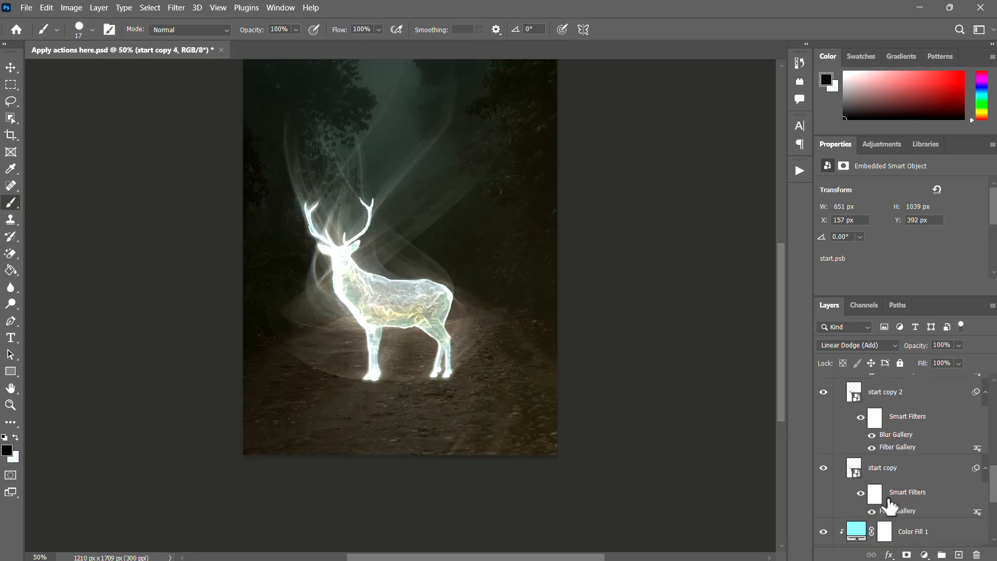
click(889, 468)
scroll(629, 344, up, 2)
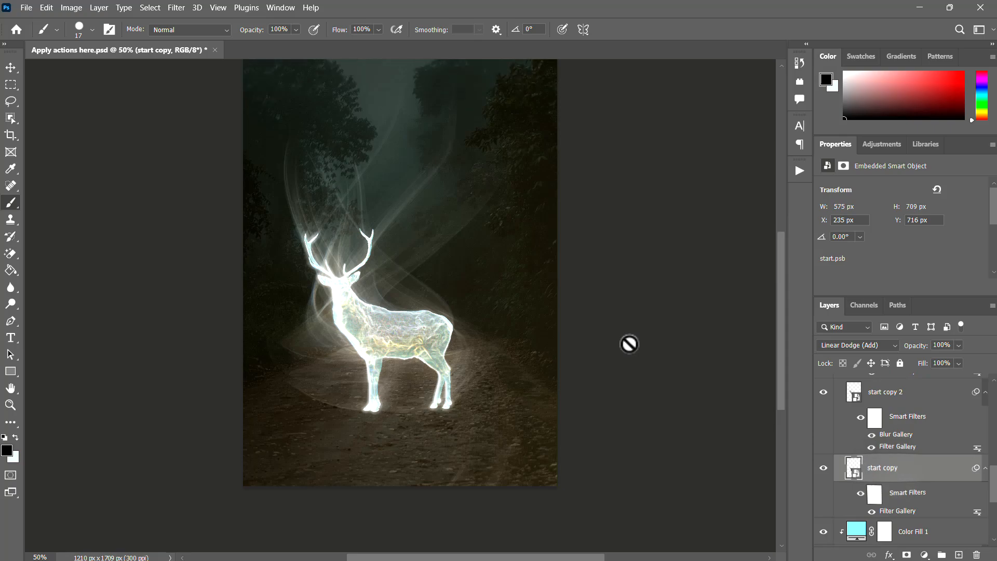